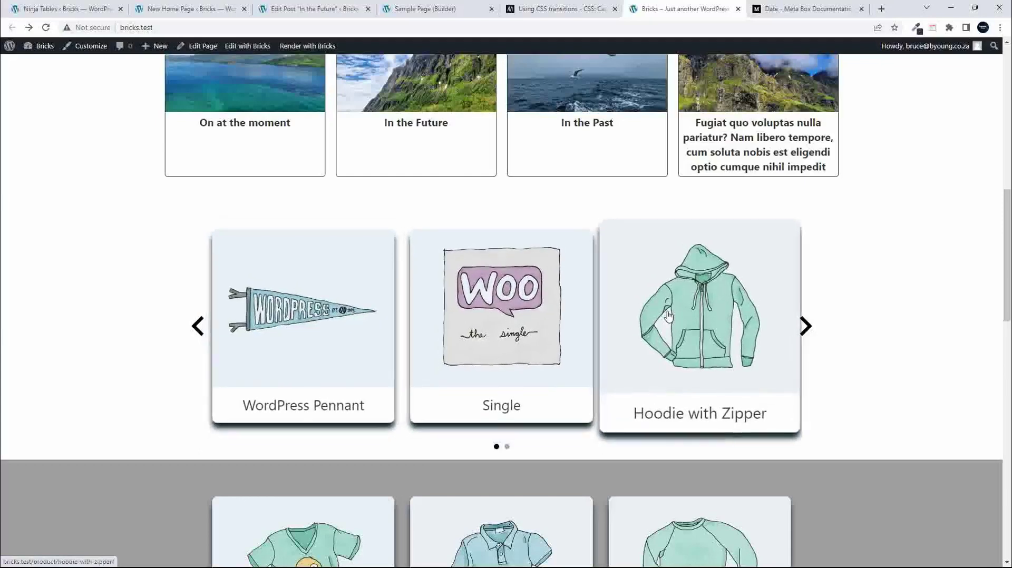
Step: Scroll the front page down to the gray slider with the T-Shirt with Logo, Polo and Long Sleeve Tee cards
scroll(297, 301, "down", 5)
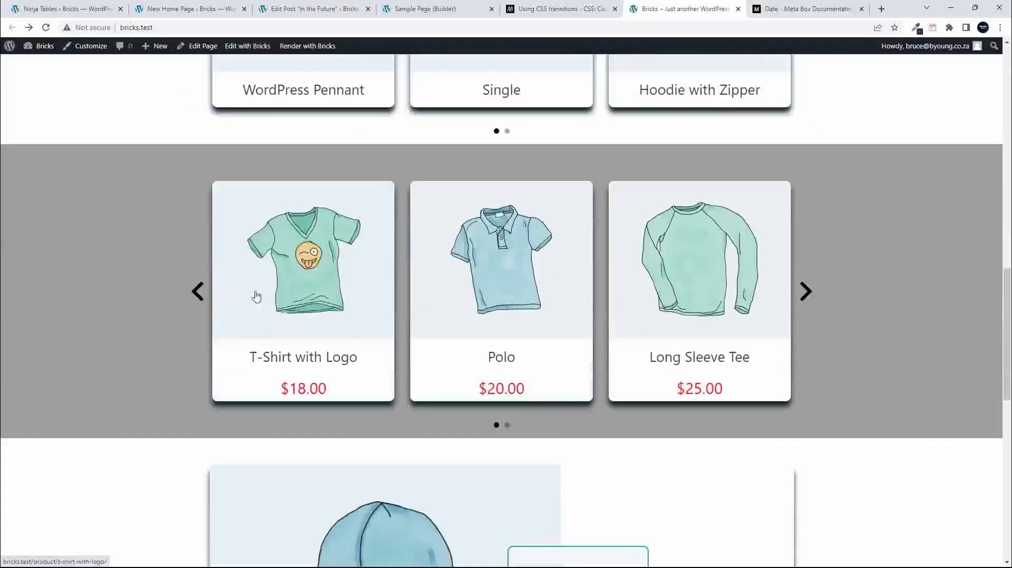
Step: In the builder's Sample Page, put the card Div in its :hover state and show its Transform settings
left_click(417, 12)
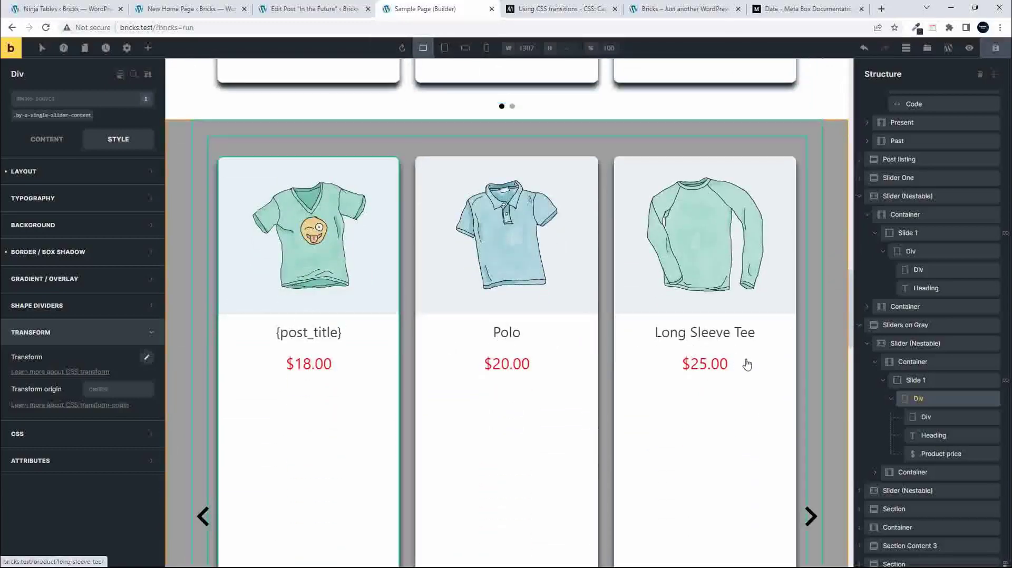
scroll(748, 363, "down", 2)
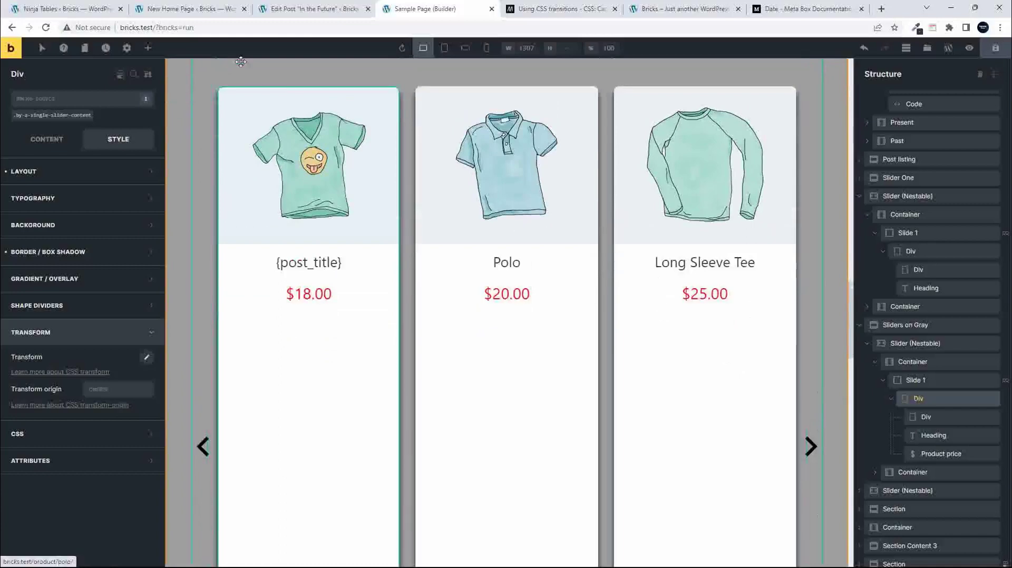
left_click(42, 49)
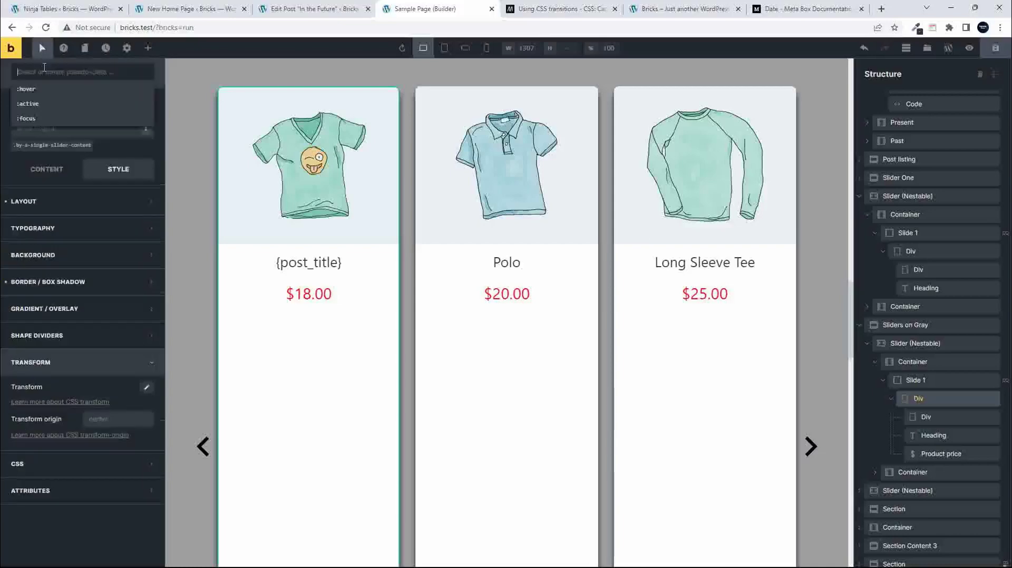
left_click(35, 89)
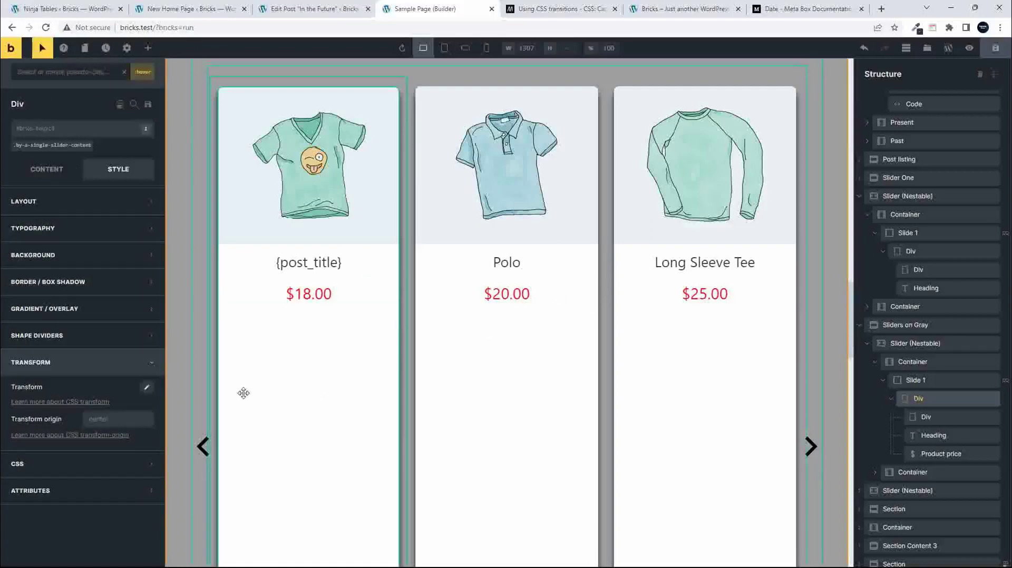
left_click(146, 394)
scroll(109, 383, "down", 1)
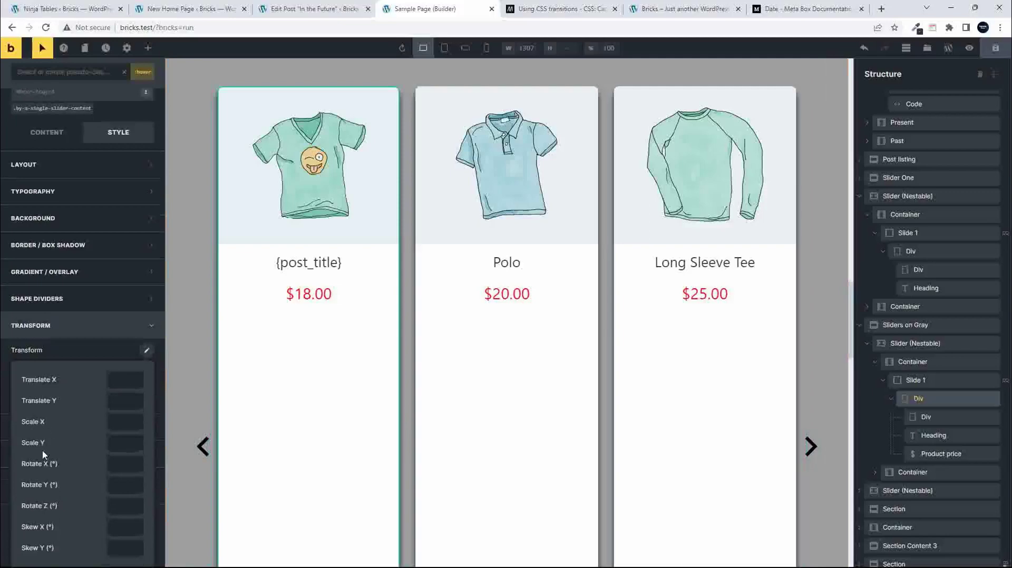
Step: Set the card's hover Scale X and Scale Y to 1.1 and save the page
left_click(125, 423)
type(".1")
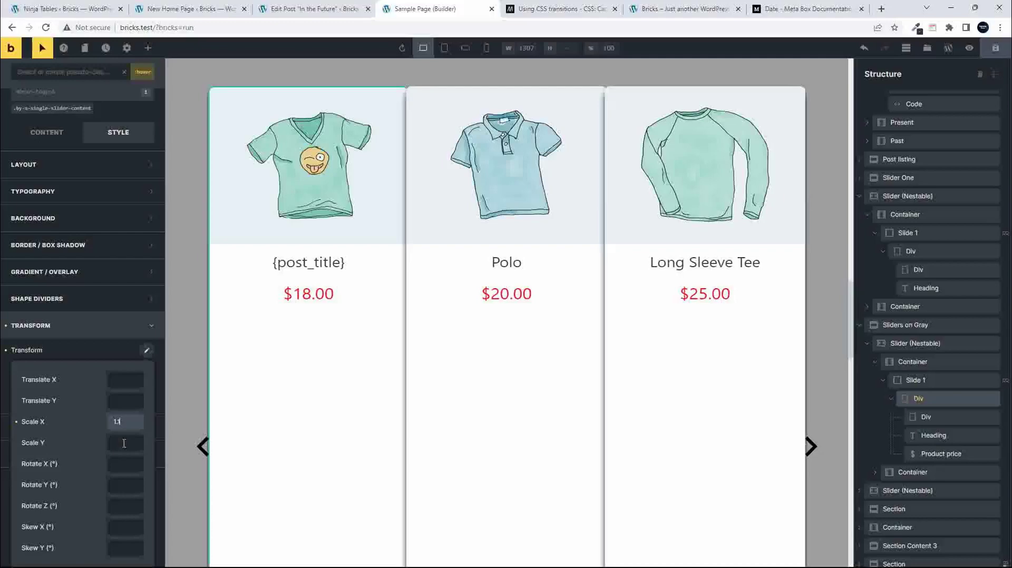
left_click(124, 443)
type("1.1")
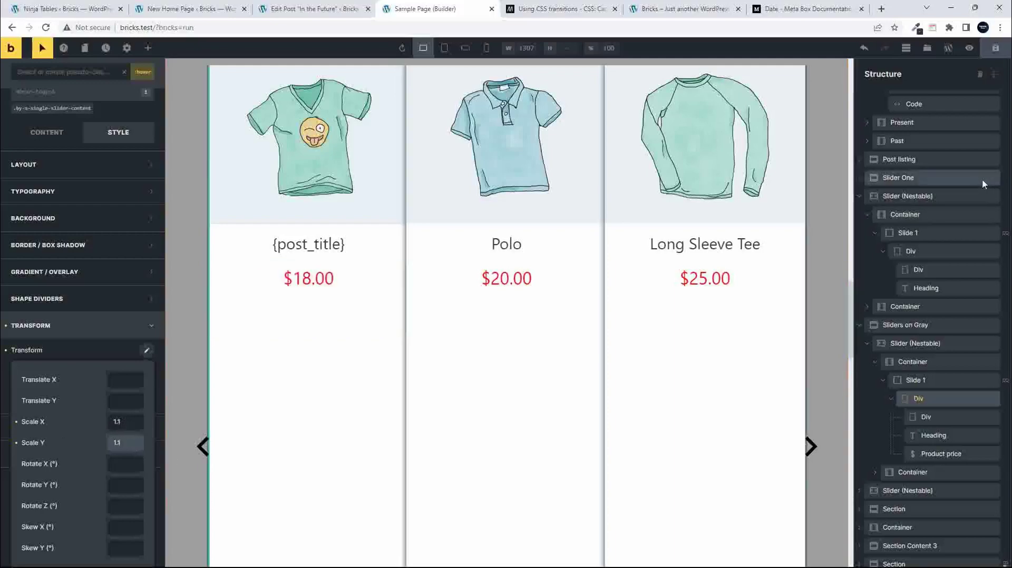
left_click(995, 51)
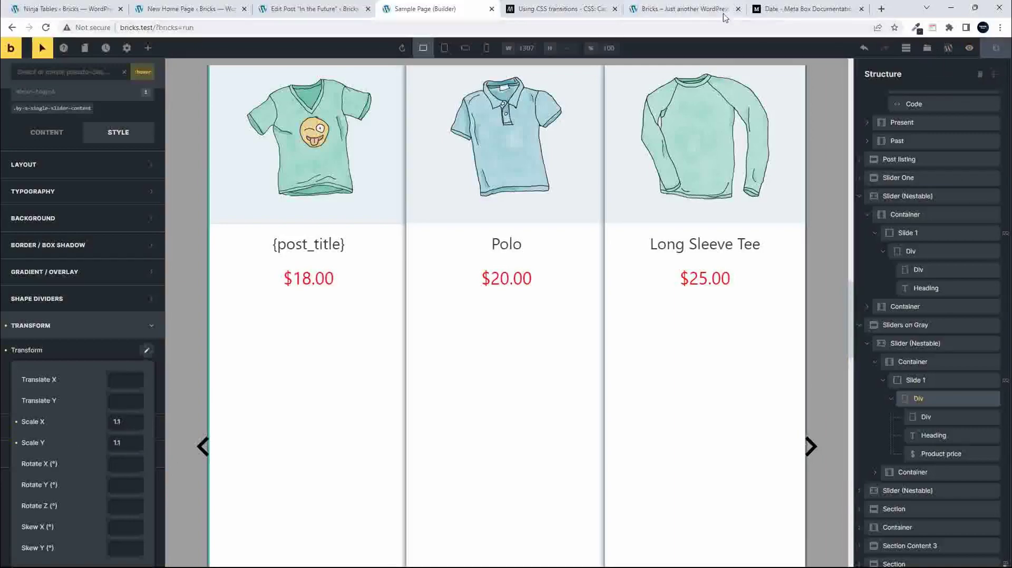
left_click(684, 10)
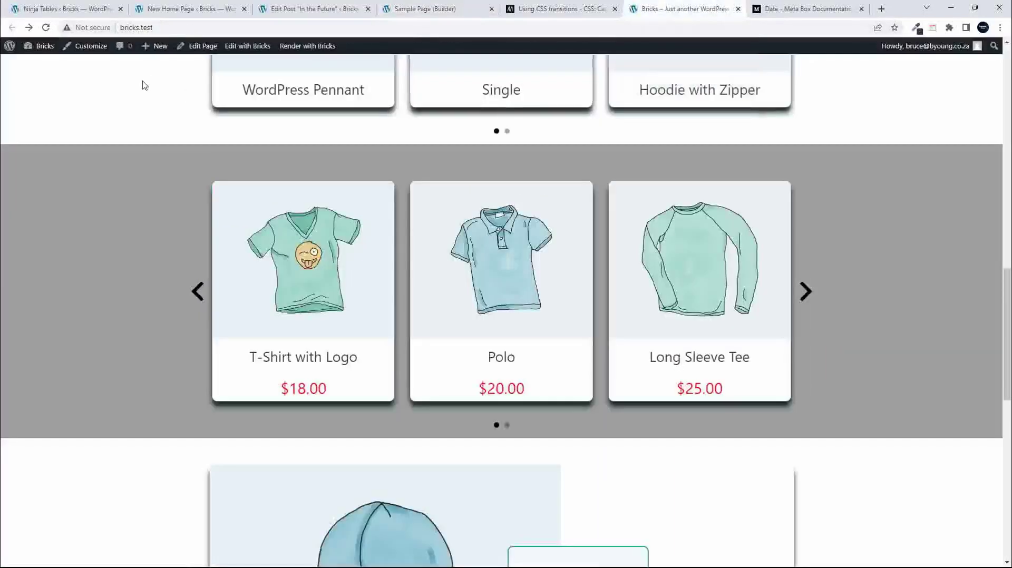
Step: Reload the live front page so the gray slider cards enlarge to 1.1 on hover
key("F5")
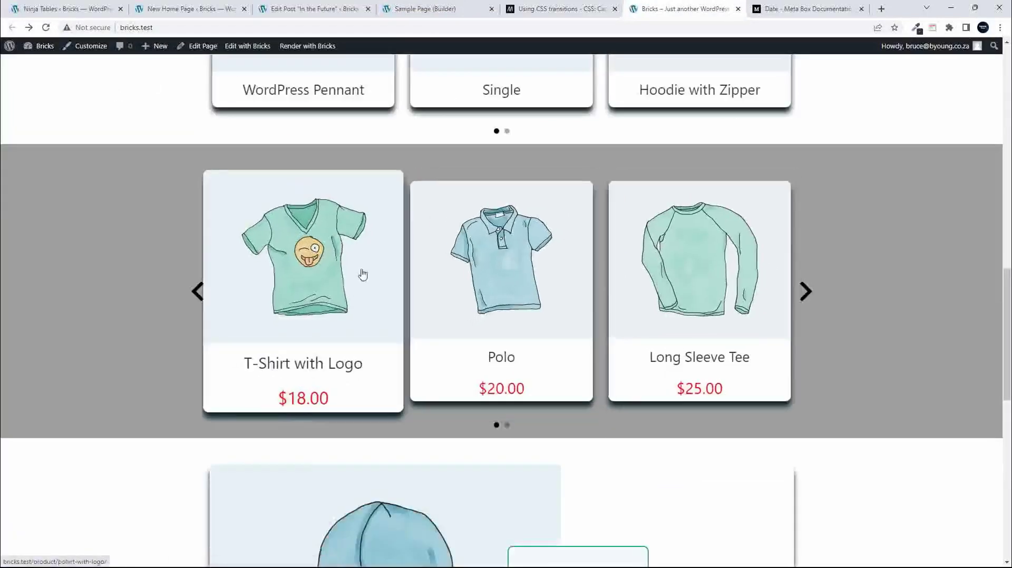
Step: Back in the builder, close the Transform popup and go to the card Div's CSS transition field
left_click(422, 10)
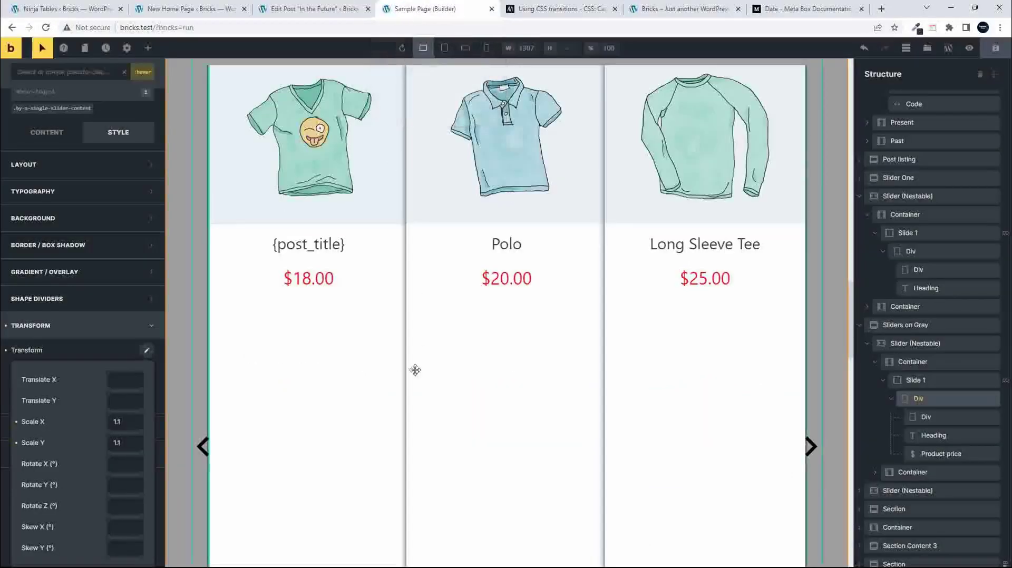
left_click(147, 351)
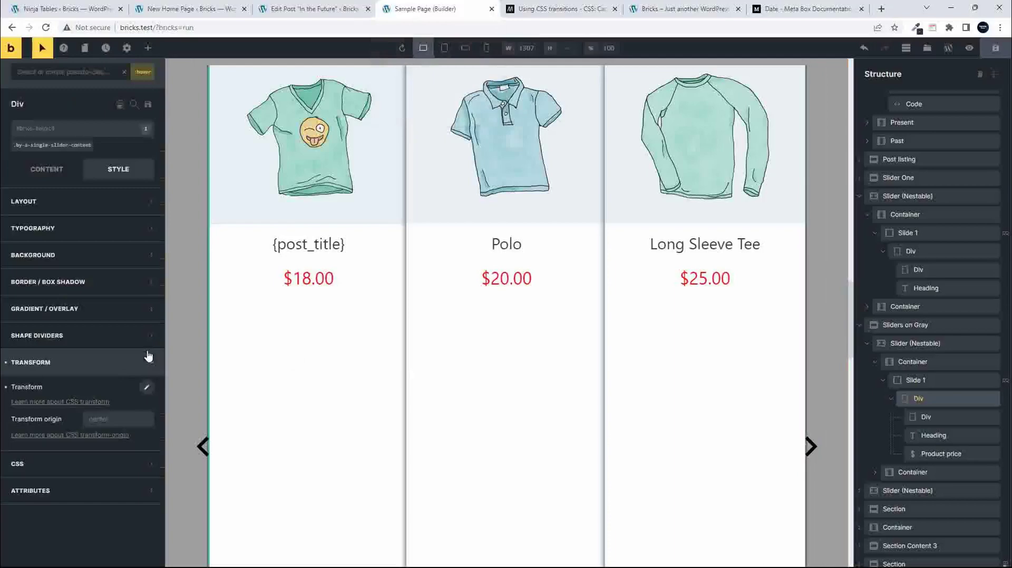
left_click(126, 469)
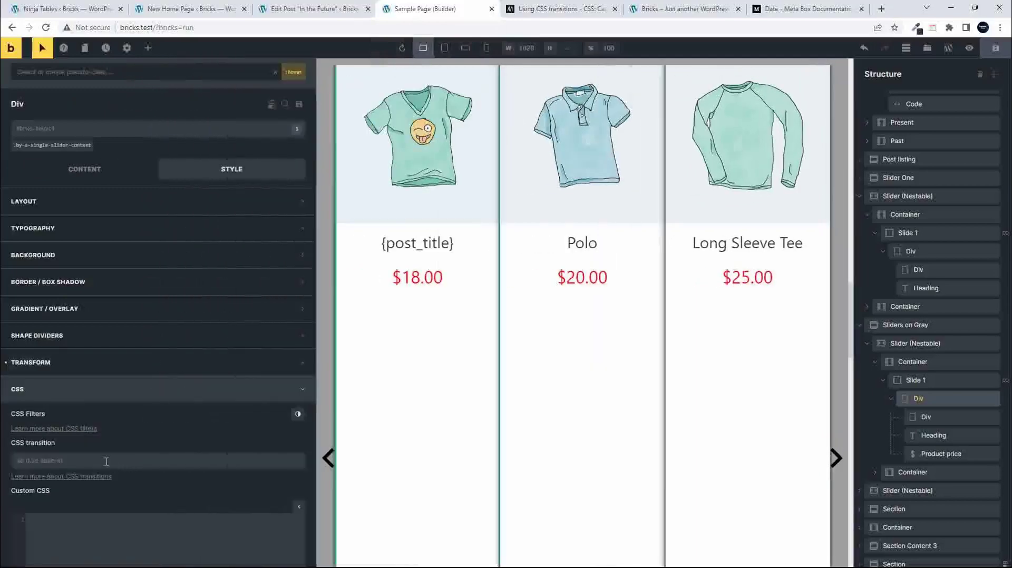
left_click(106, 462)
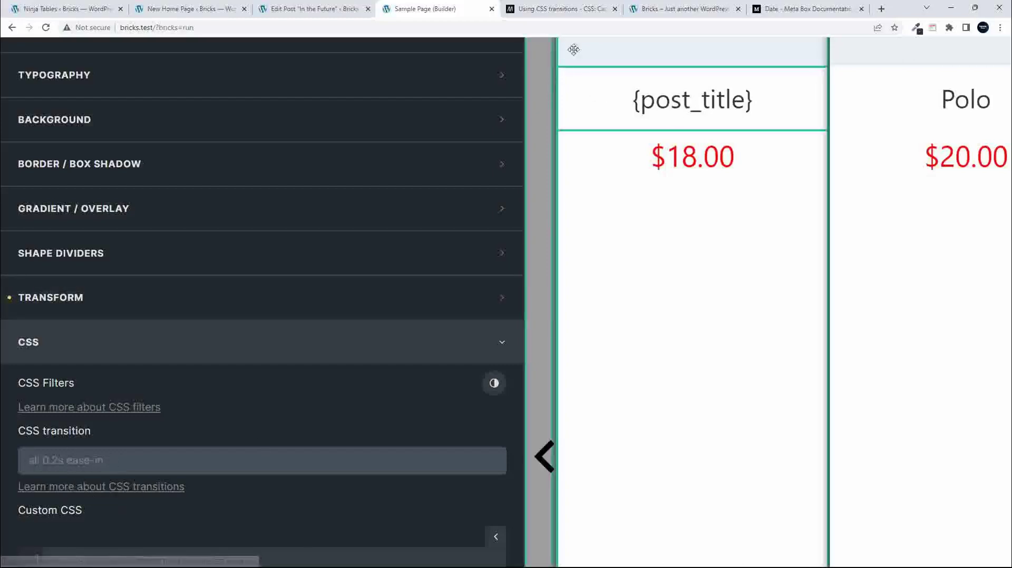
Step: Copy 'all 0.5s ease-out' from the MDN Using CSS transitions code example
left_click(574, 9)
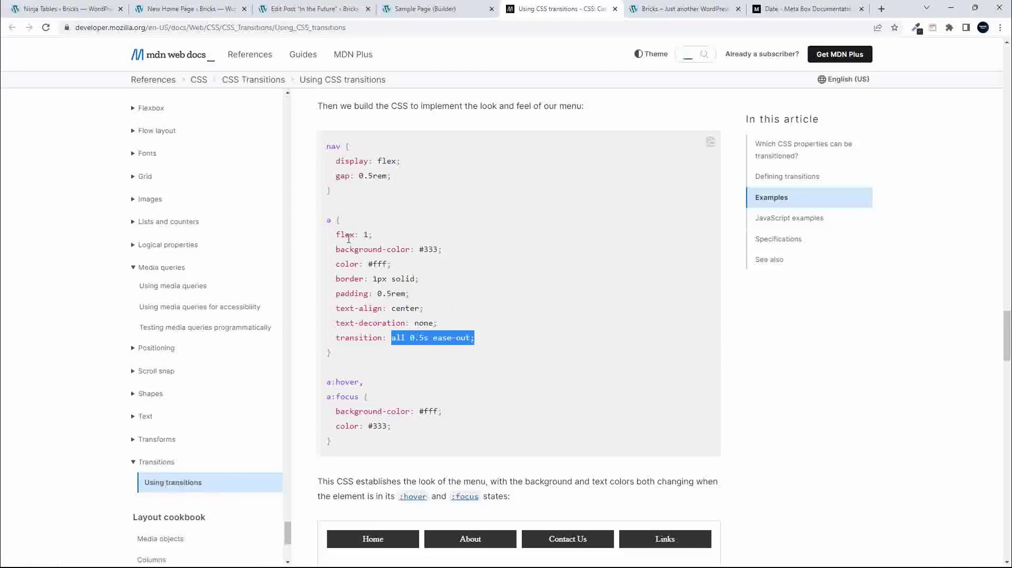
left_click(360, 251)
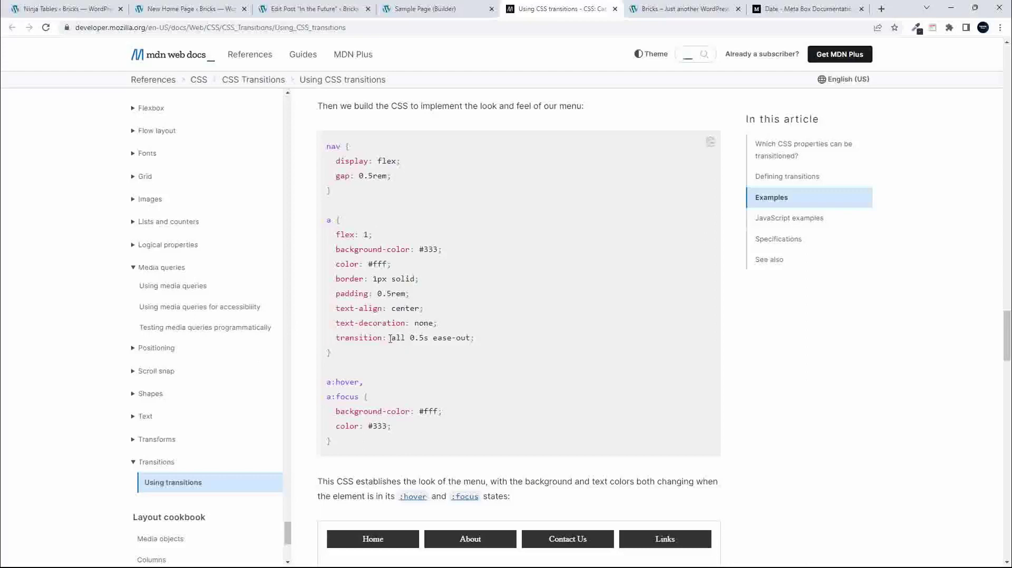
left_click_drag(391, 337, 471, 338)
key("ctrl+c")
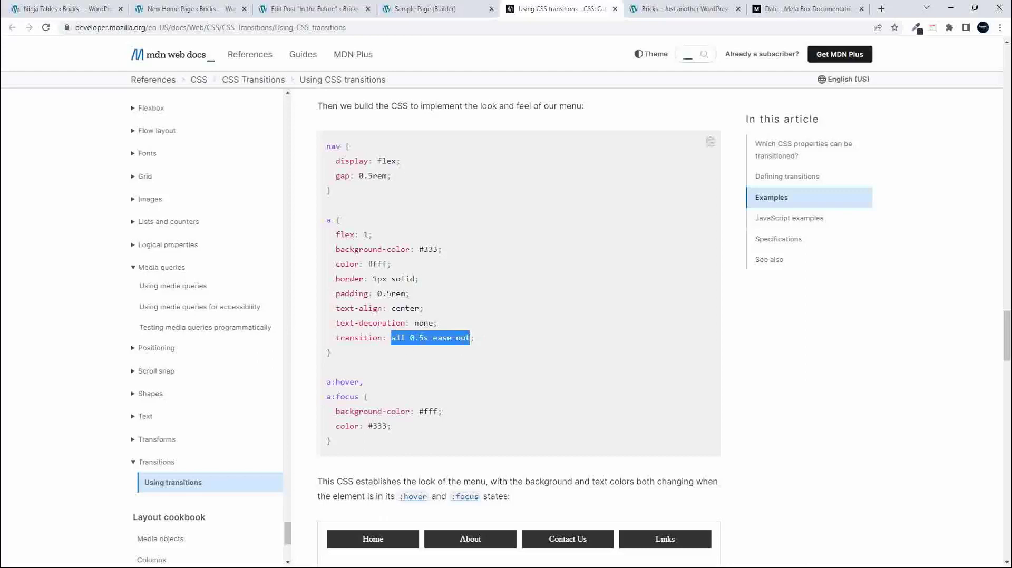
left_click(438, 8)
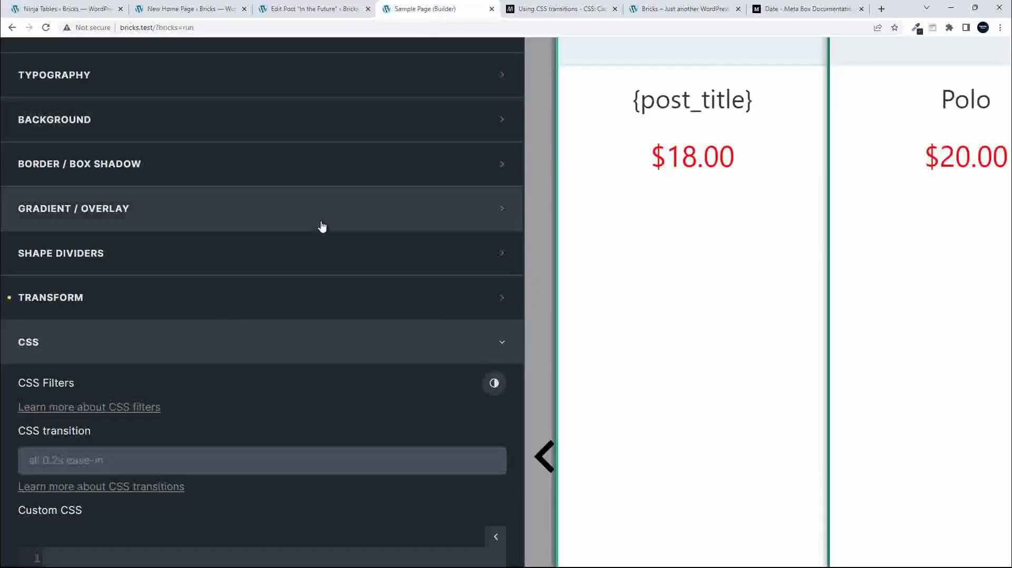
Step: Paste the value into the hover CSS transition, change it to all 0.5s ease-in, and save
left_click(55, 460)
key("ctrl+v")
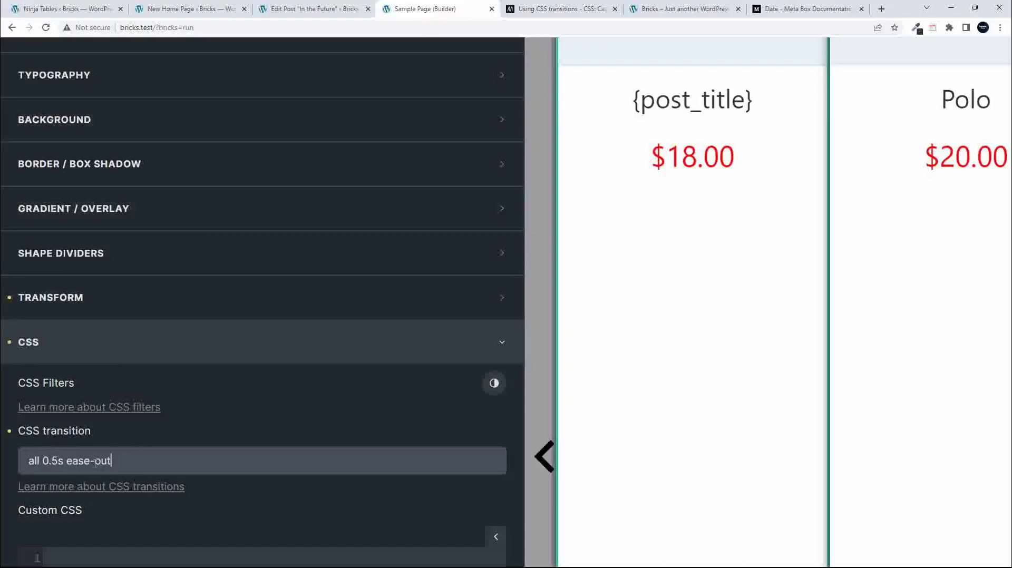
left_click_drag(96, 461, 112, 461)
type("in")
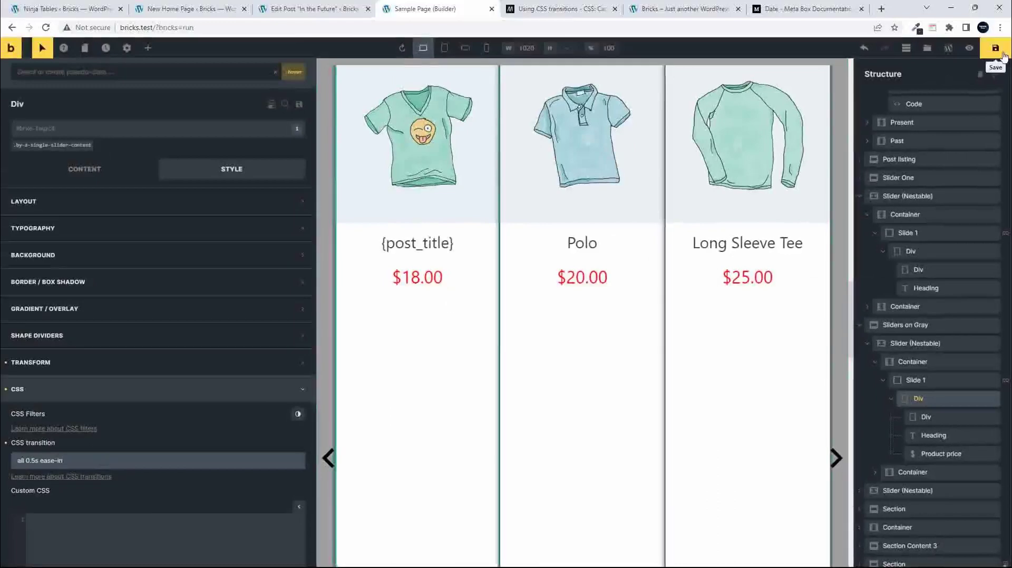
left_click(1002, 57)
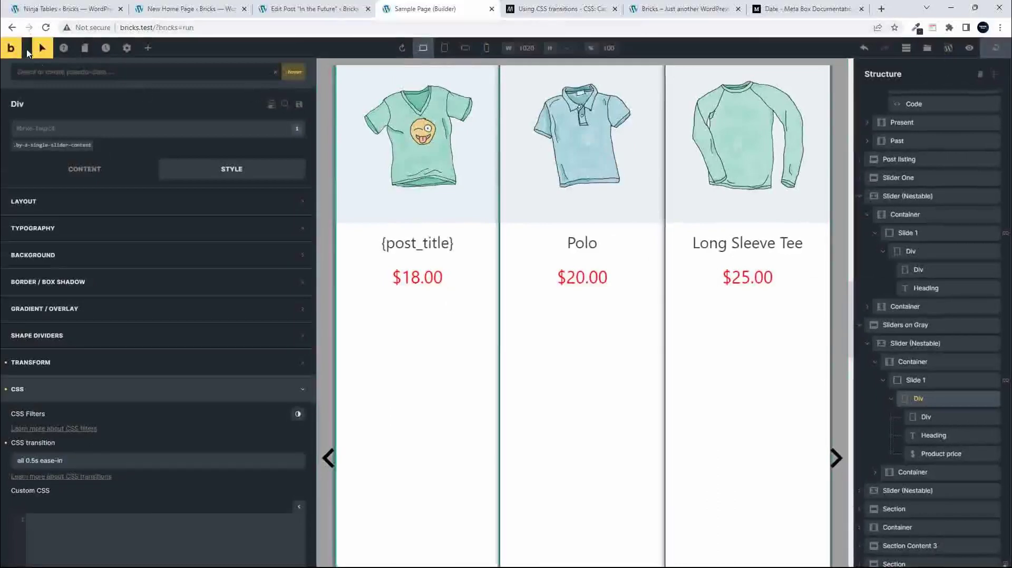
Step: On the live front page, check that the T-Shirt with Logo card grows on hover
left_click(673, 10)
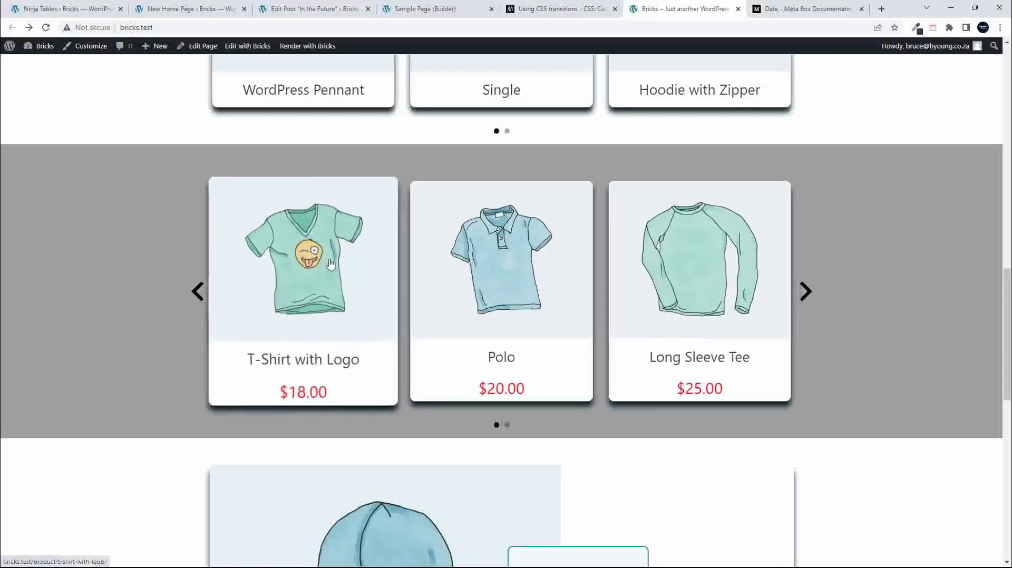
Step: Leave :hover and set the card's normal-state CSS transition to all 0.5s ease-in, then save
left_click(429, 9)
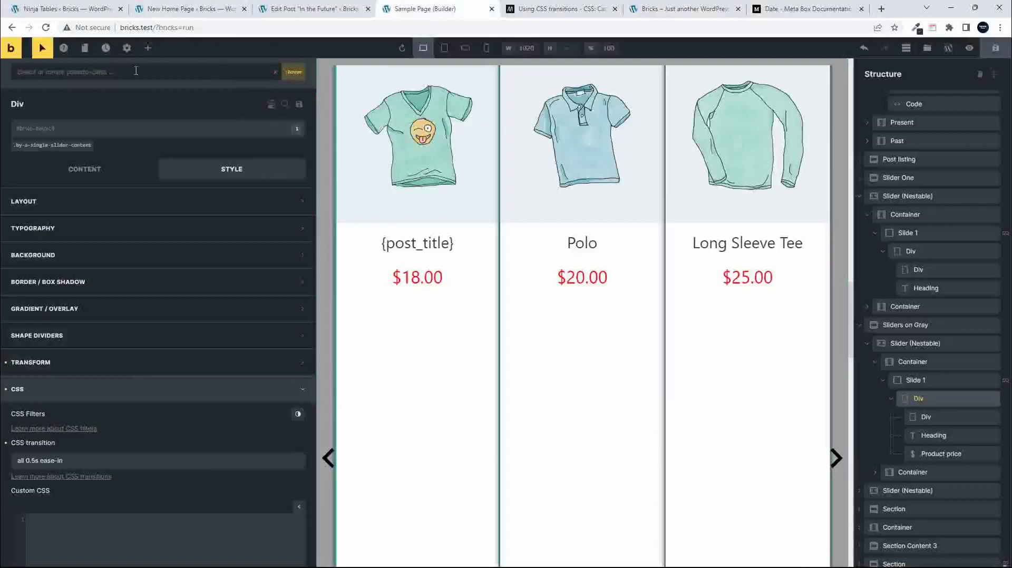
left_click(41, 49)
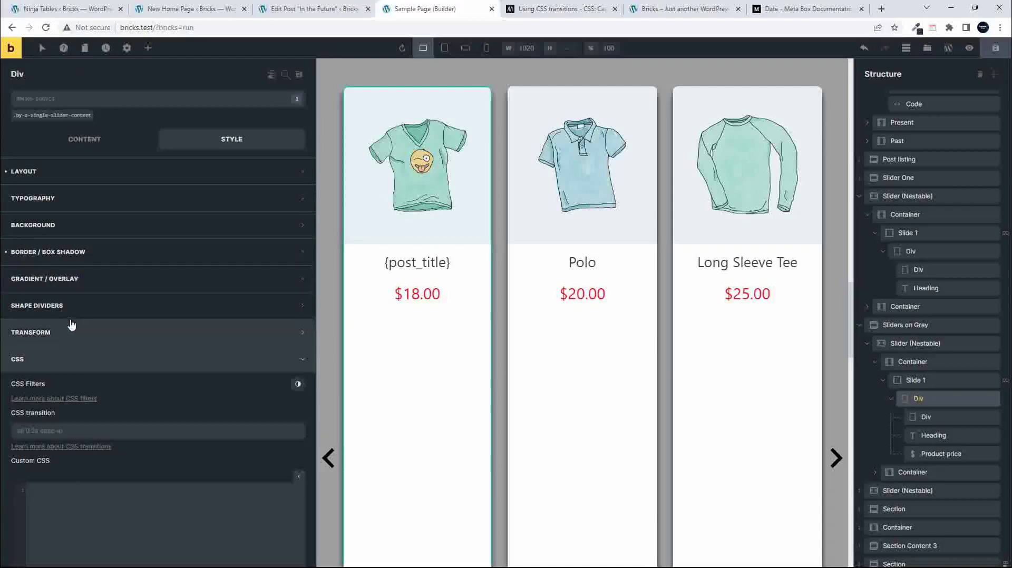
left_click(70, 431)
key("ctrl+v")
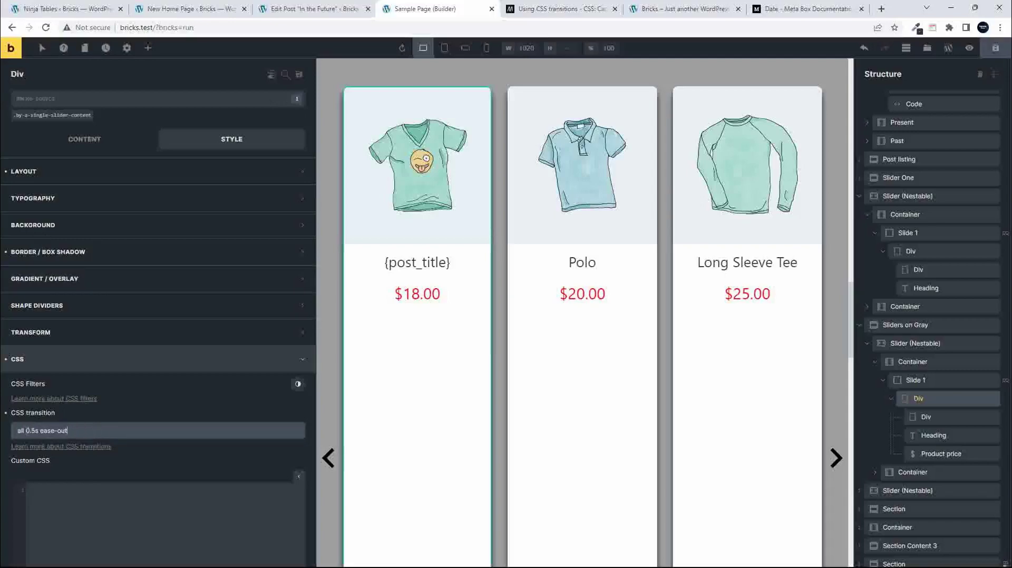
double_click(59, 430)
key("BackSpace")
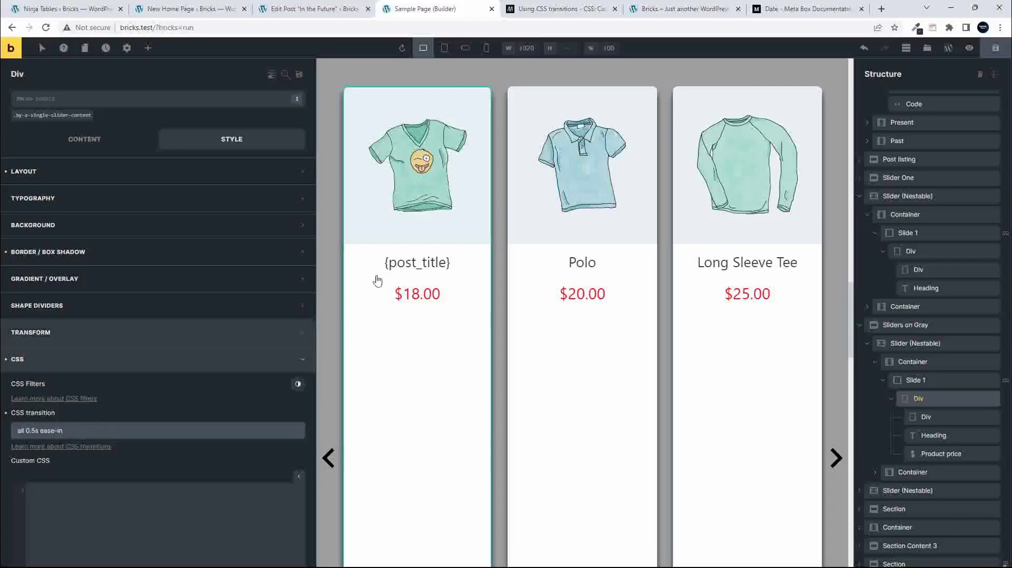
left_click(995, 48)
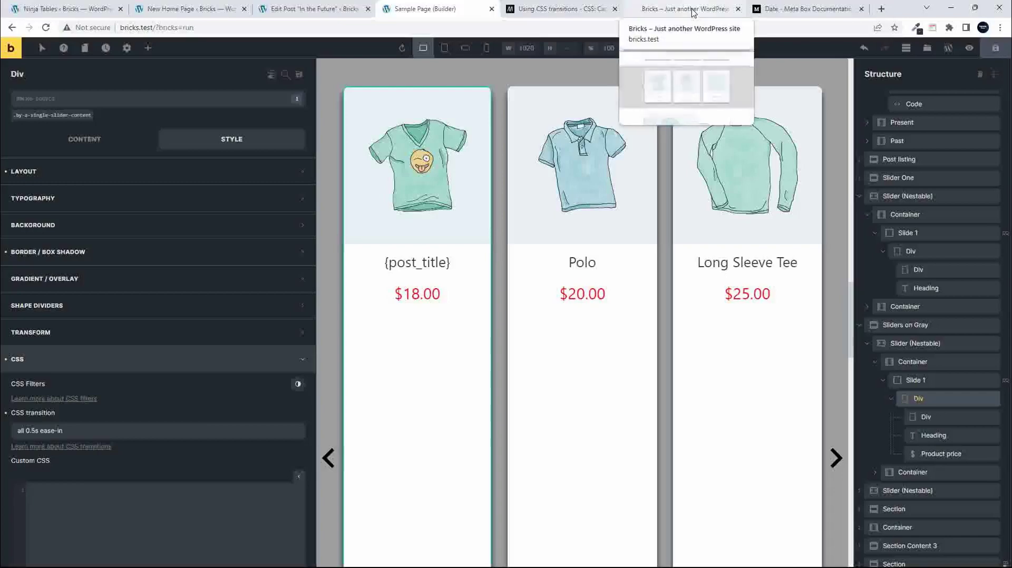
Step: Check the Long Sleeve Tee card's smooth hover scaling live, then return to the builder's Sample Page
left_click(692, 13)
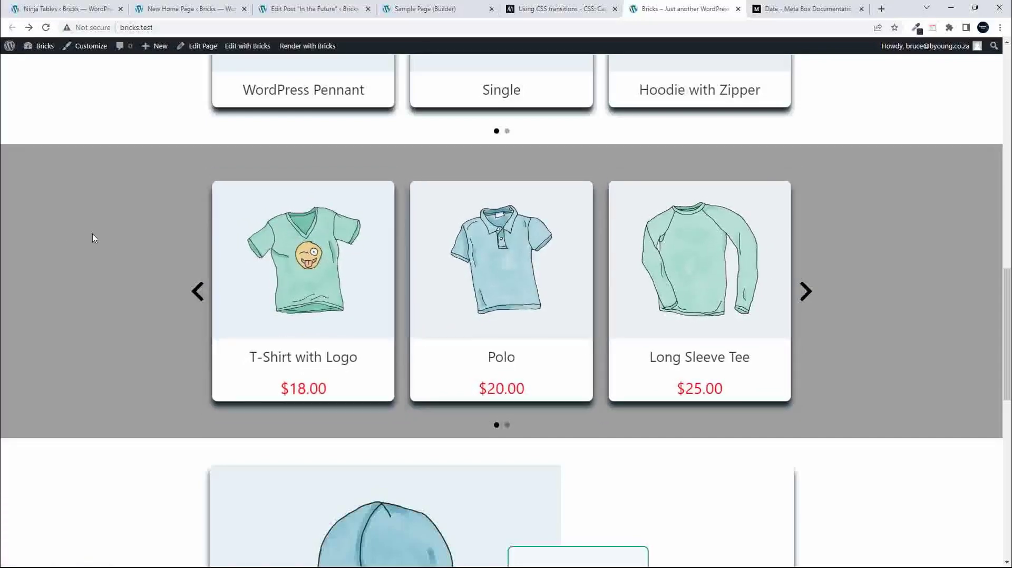
left_click(424, 8)
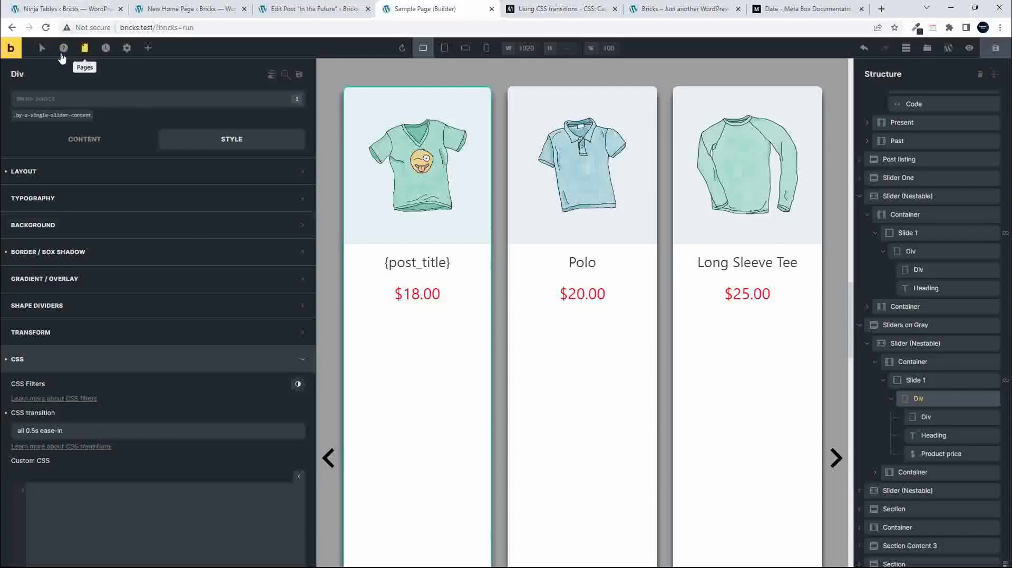
Step: Select the gray slider's card Div and switch to editing its :hover state
left_click(43, 54)
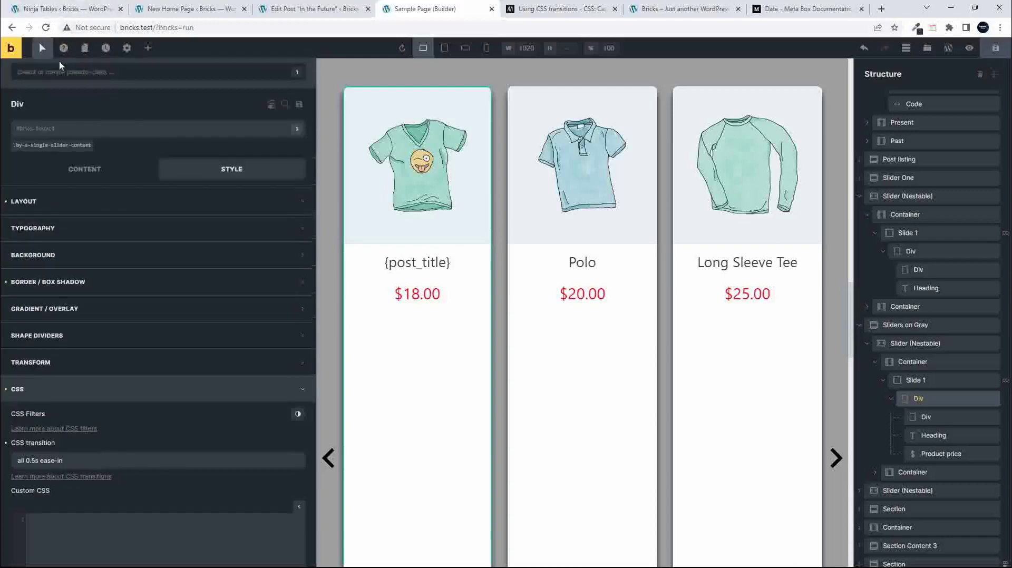
left_click(66, 73)
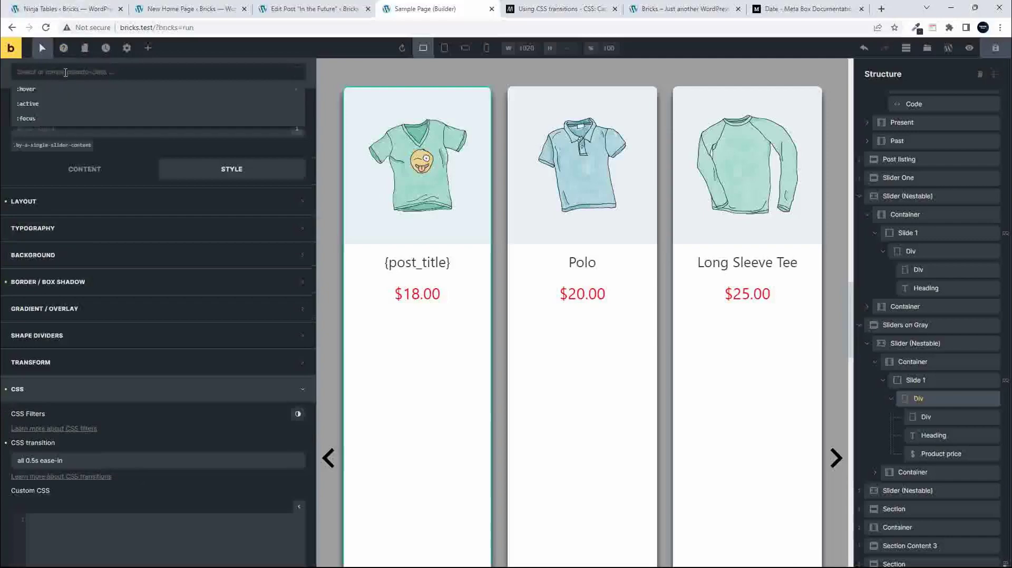
key("Escape")
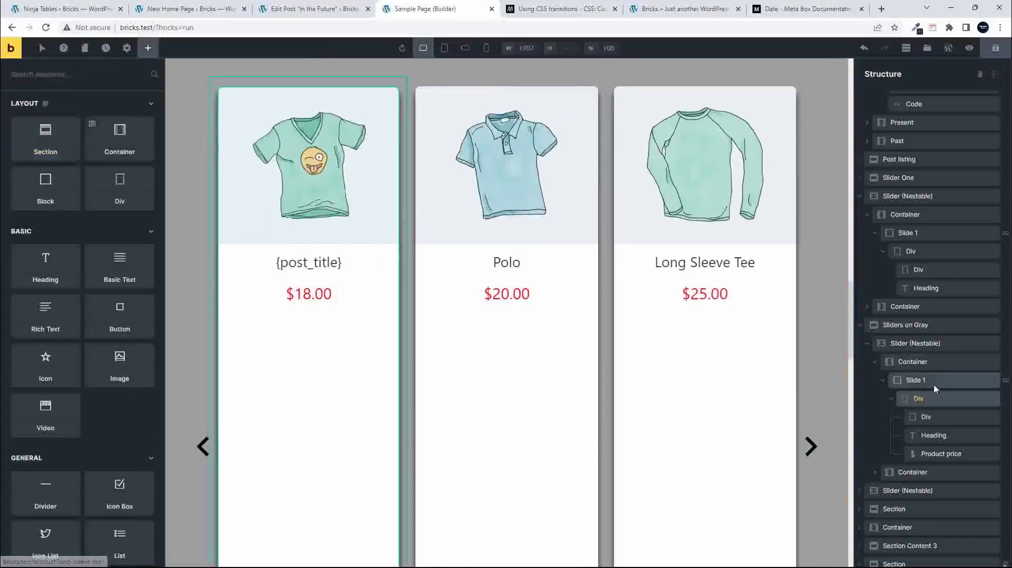
left_click(926, 399)
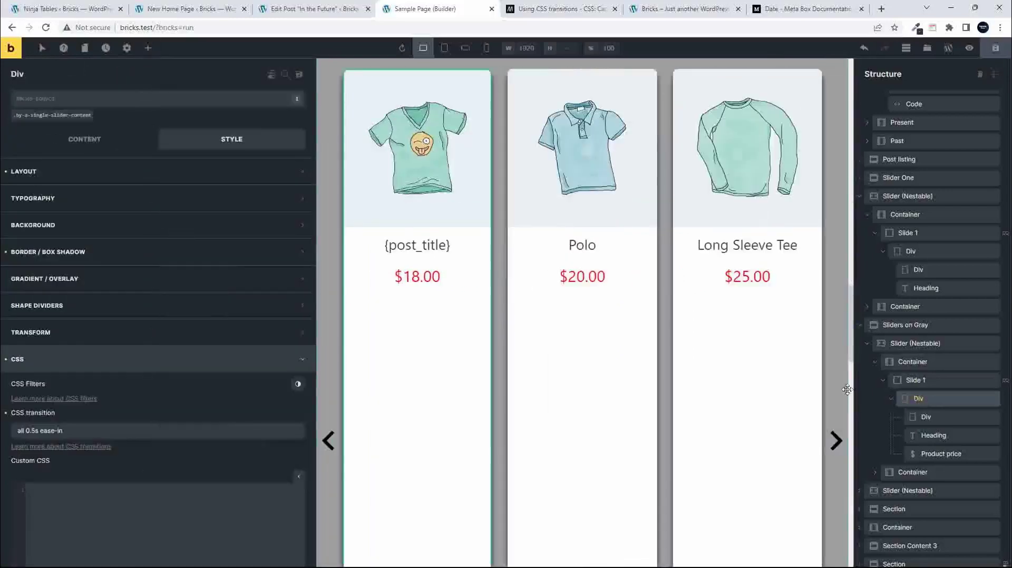
left_click(42, 55)
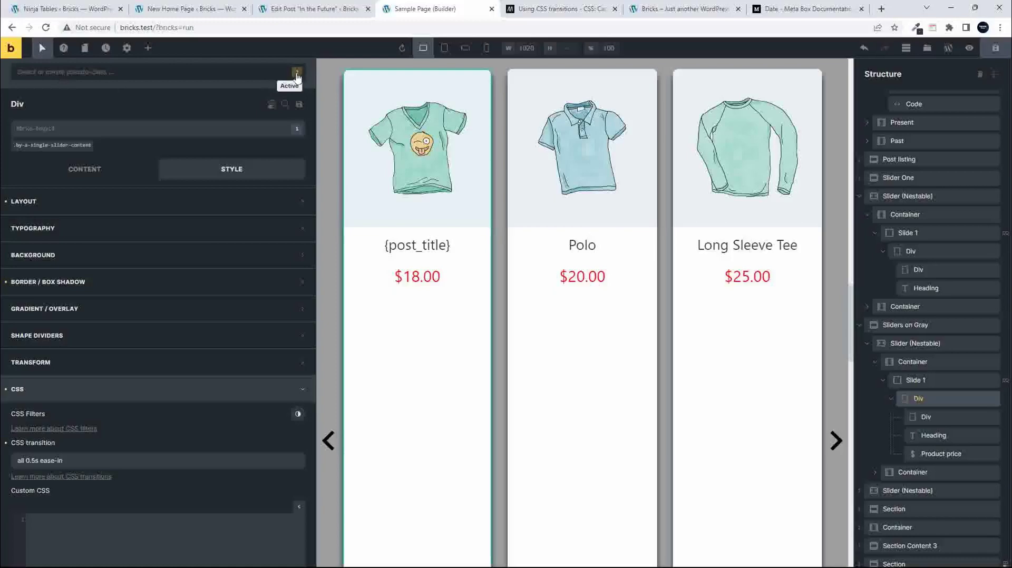
left_click(217, 76)
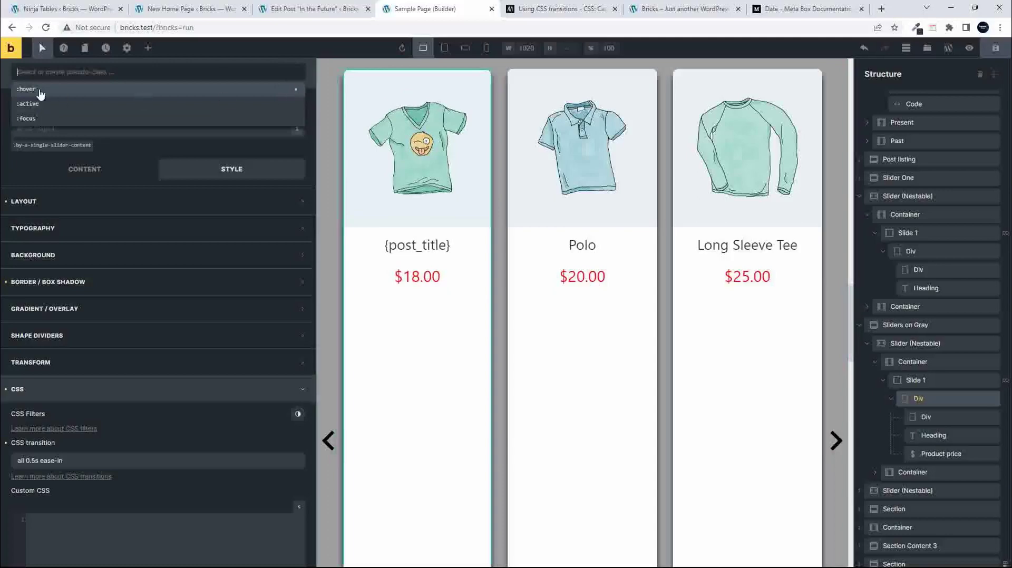
left_click(31, 89)
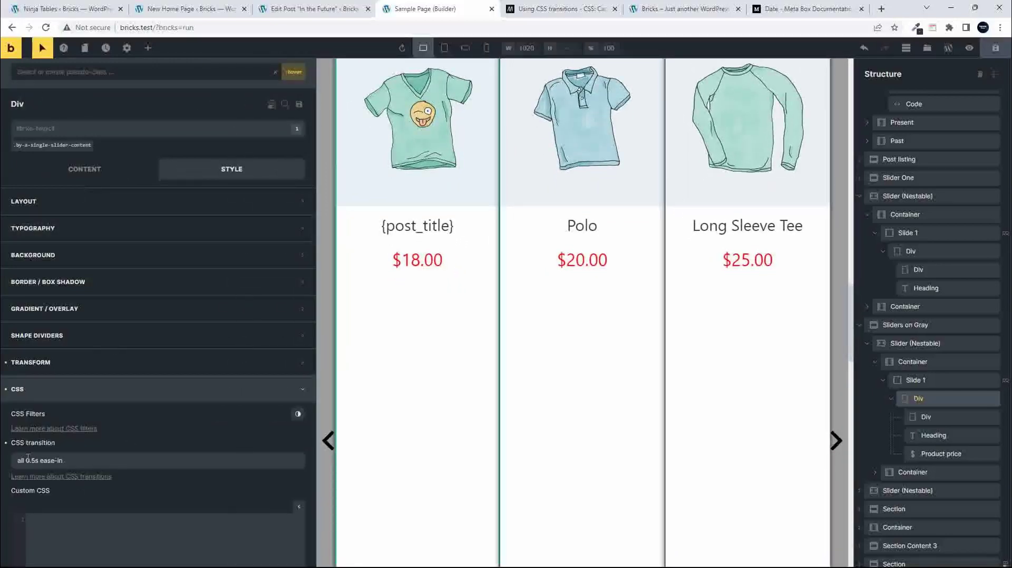
Step: Change the hover transition from all 0.5s ease-in to all 0.2s ease-in and save the page
left_click(35, 461)
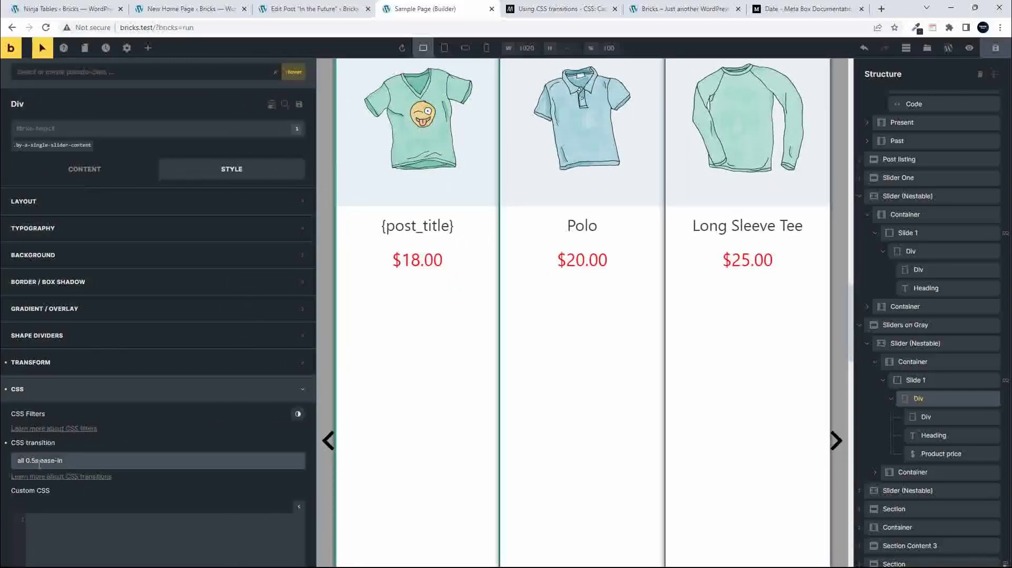
key("BackSpace")
type("2")
left_click(995, 48)
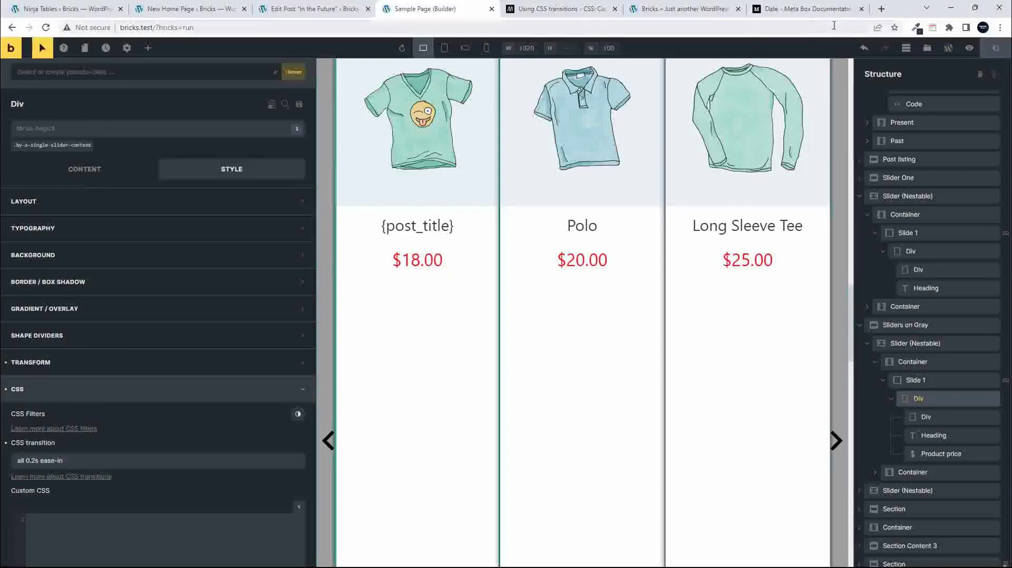
left_click(662, 13)
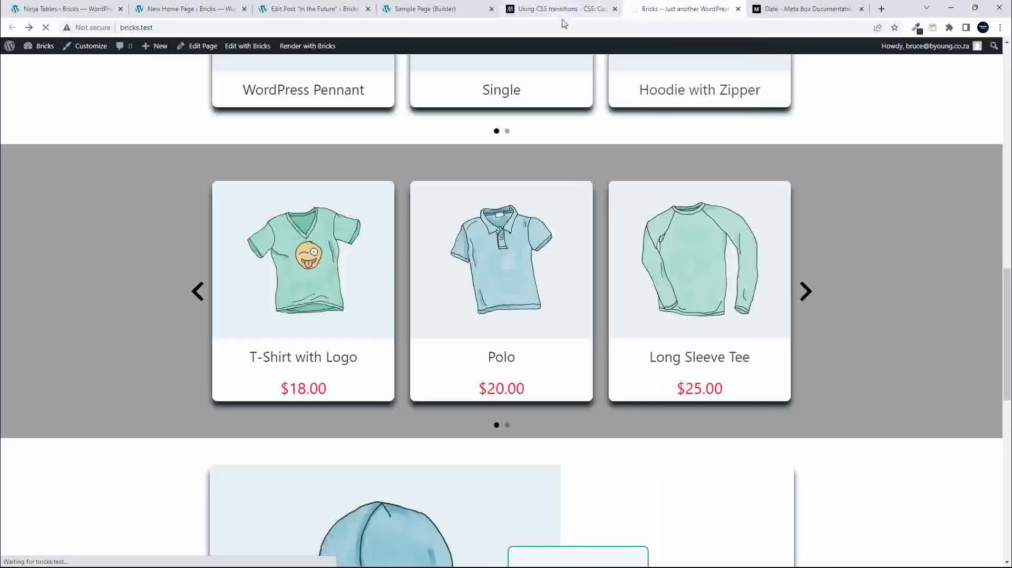
Step: Reload the live site to check the T-Shirt with Logo card's faster hover enlargement, then return to the builder
key("F5")
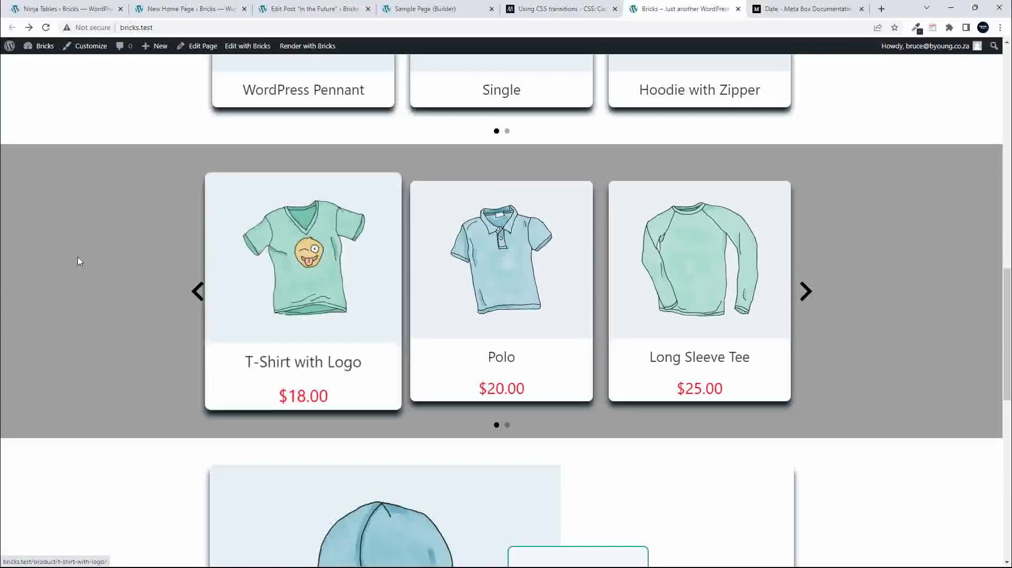
key("ctrl+4")
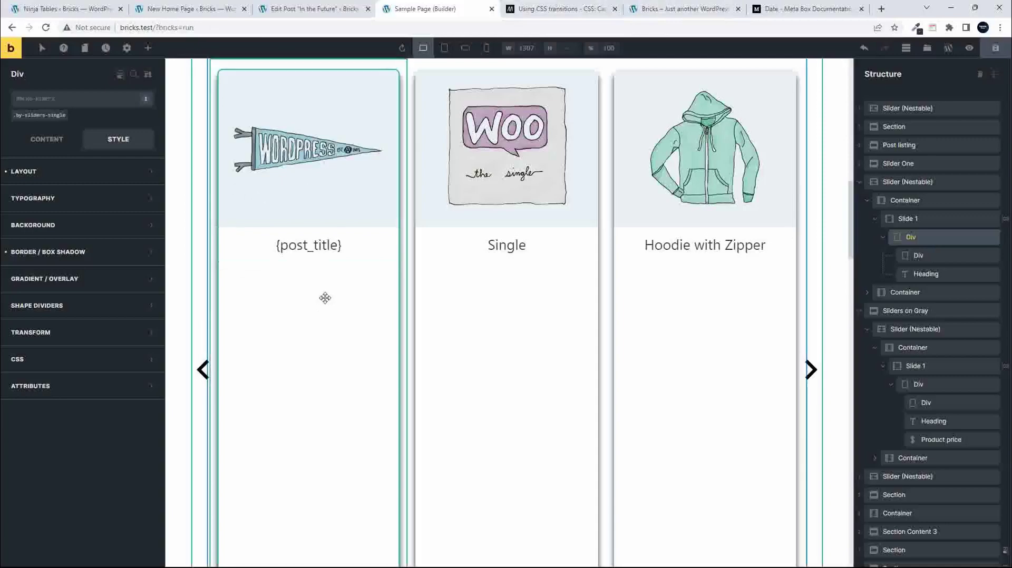
Step: Save the Sample Page changes and bring up the live front page
left_click(999, 53)
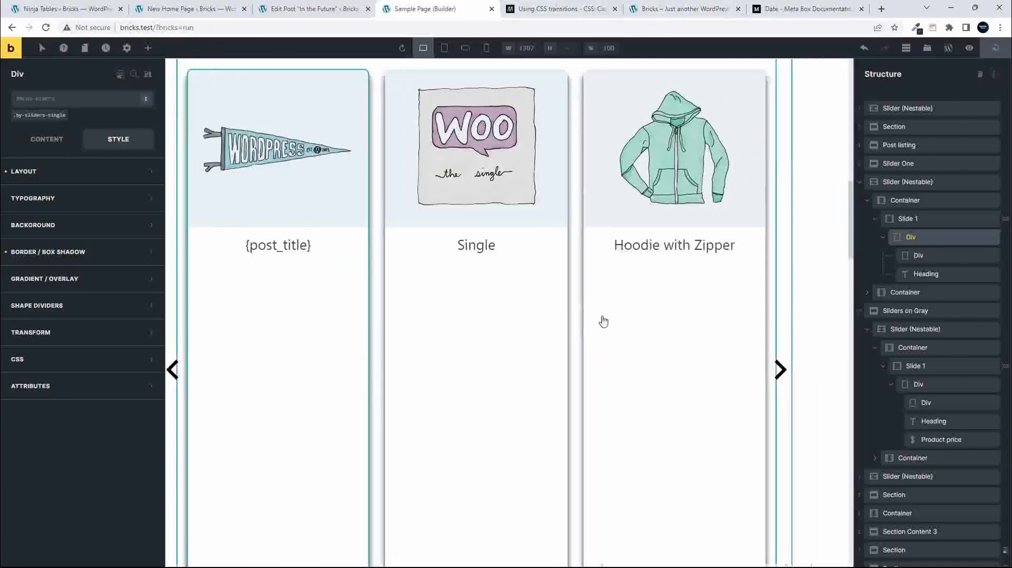
left_click(679, 9)
Step: Reload the live site and scroll up to inspect the WordPress Pennant slider cards before returning to the builder
key("F5")
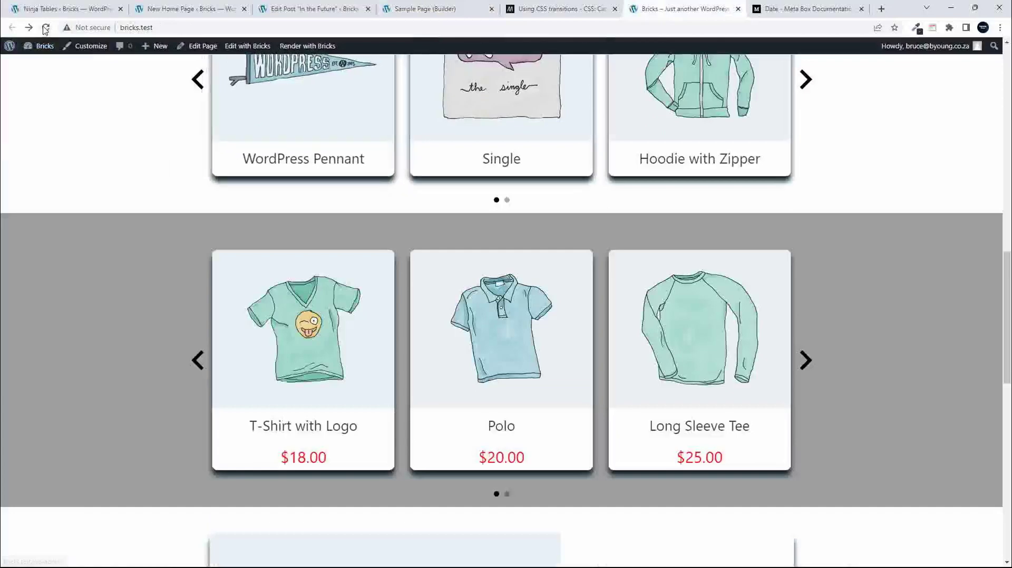
scroll(131, 164, "up", 8)
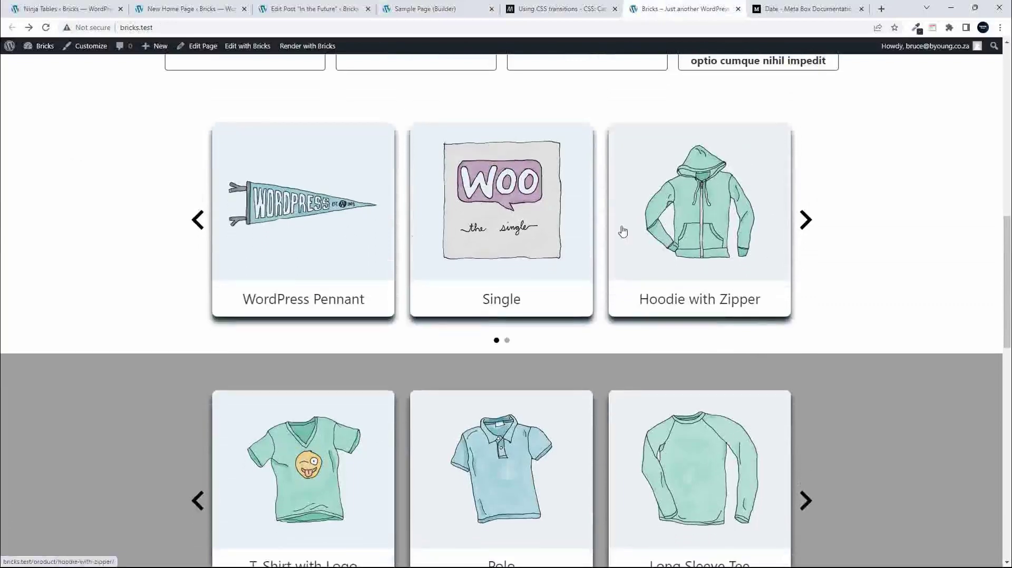
left_click(439, 9)
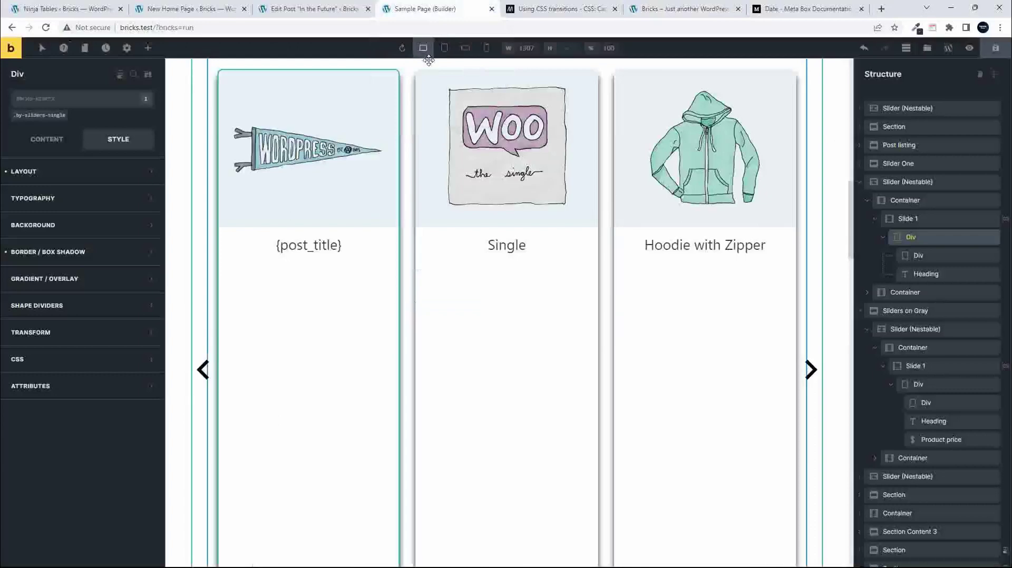
Step: Create the global class 'by-slider-hover' on the Pennant slider's card Div
left_click(423, 47)
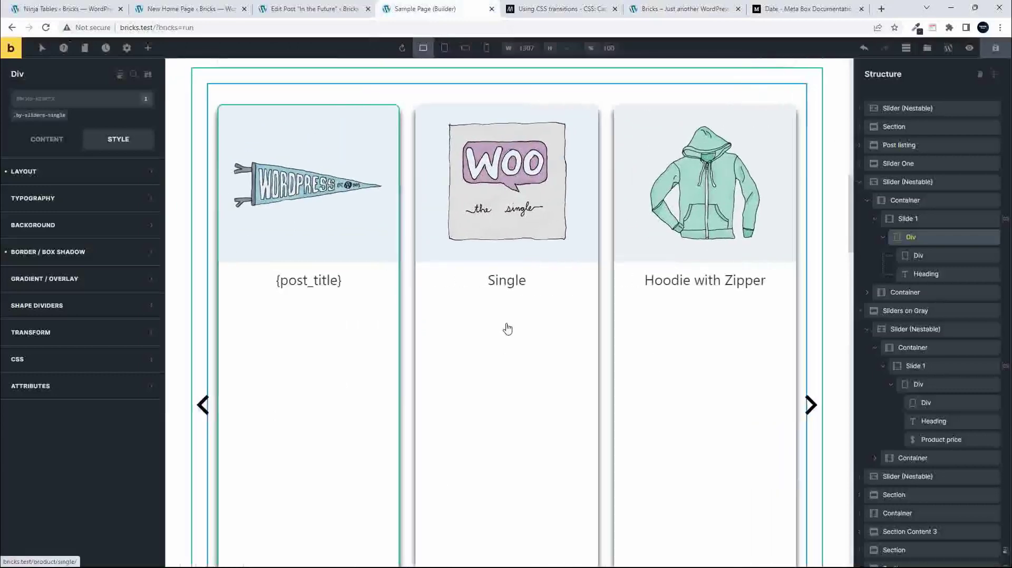
left_click(81, 102)
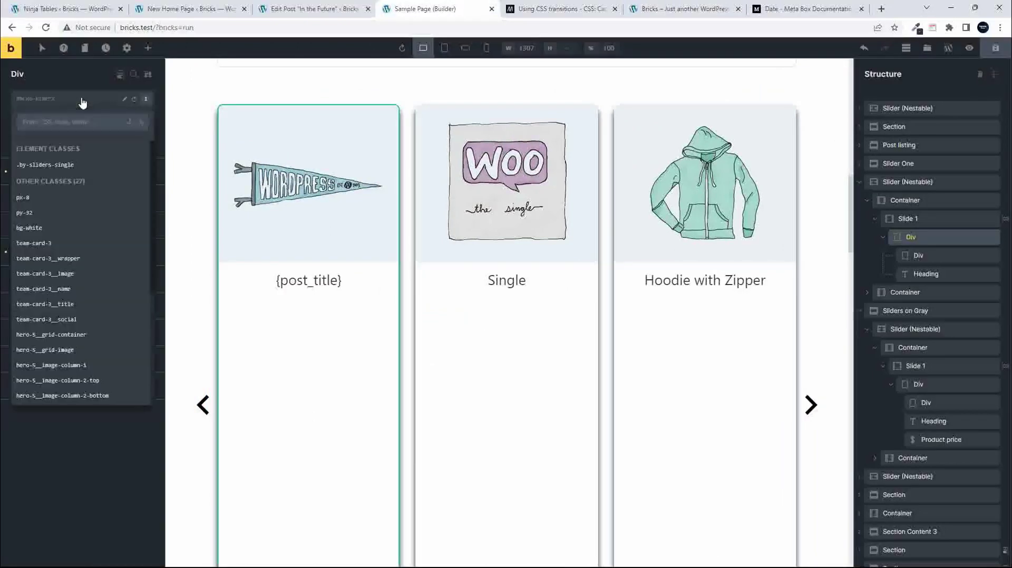
type("by")
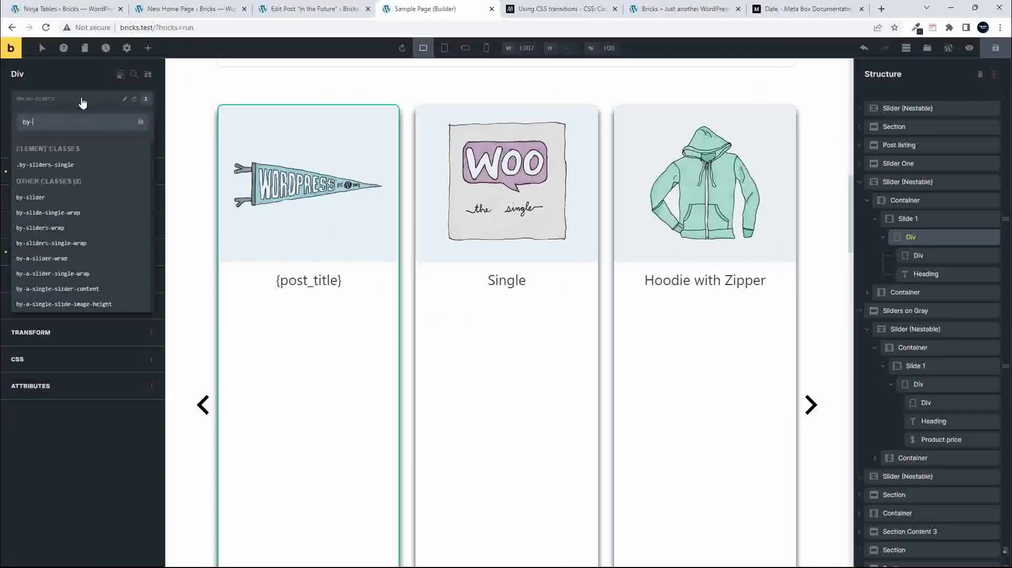
type("-slider-")
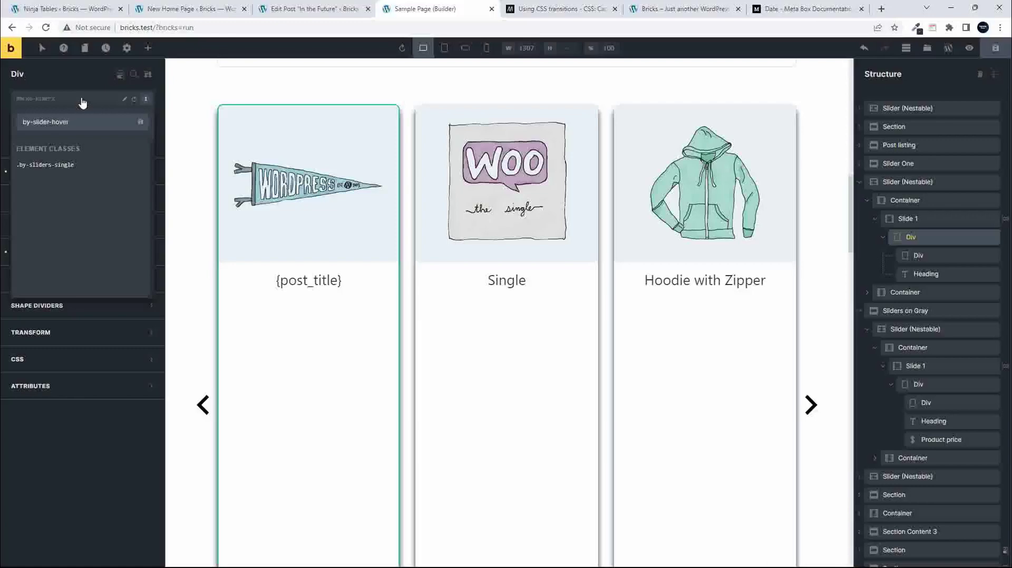
type("hover")
left_click(140, 122)
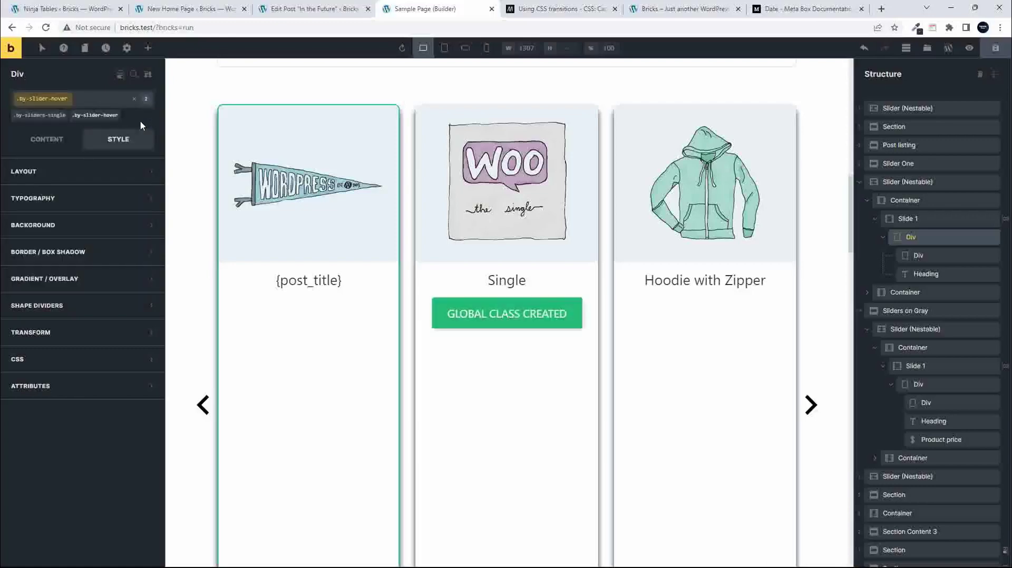
Step: Make by-slider-hover the active class being styled, alongside by-sliders-single
left_click(49, 104)
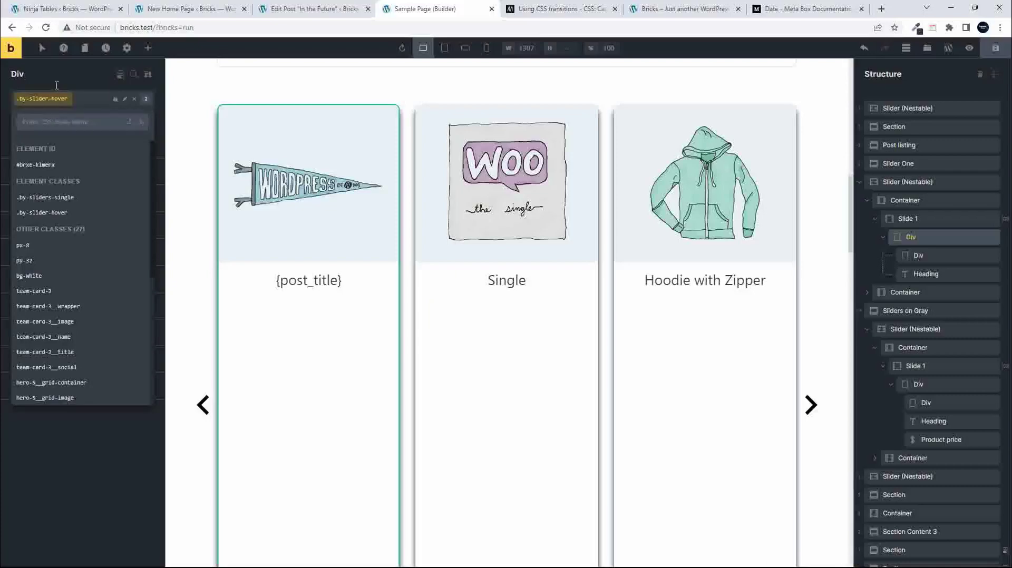
left_click(62, 78)
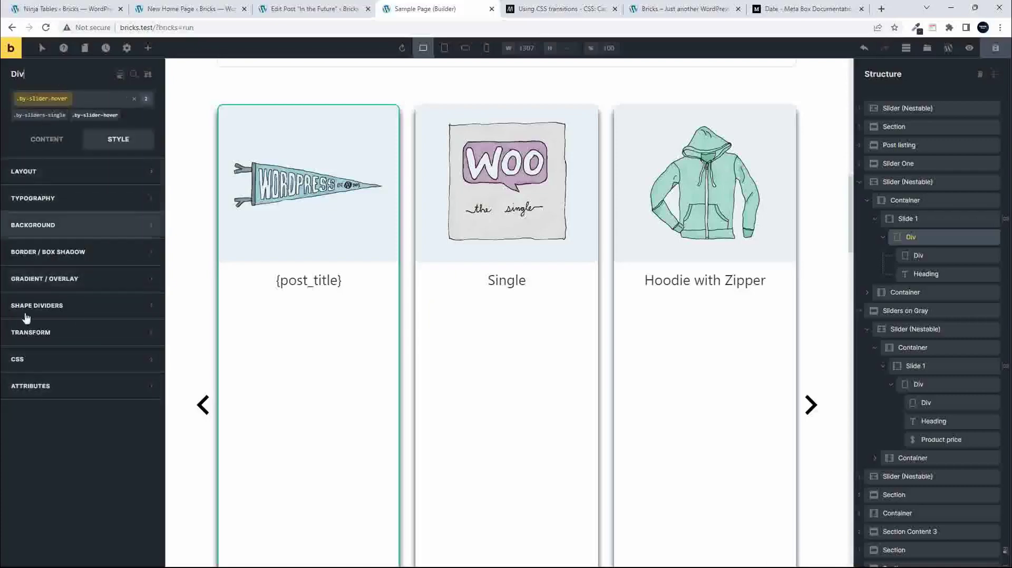
left_click(134, 100)
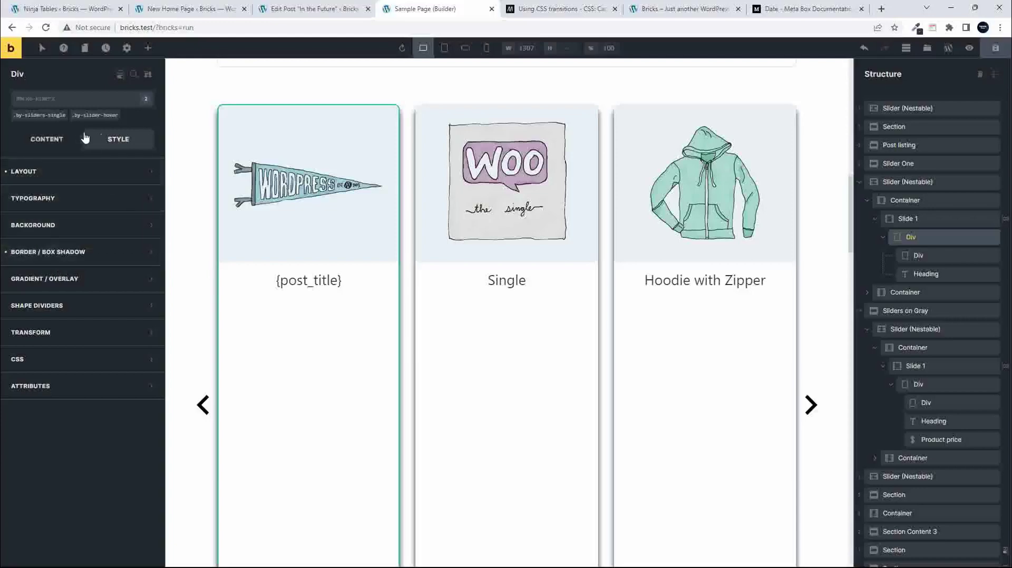
left_click(96, 119)
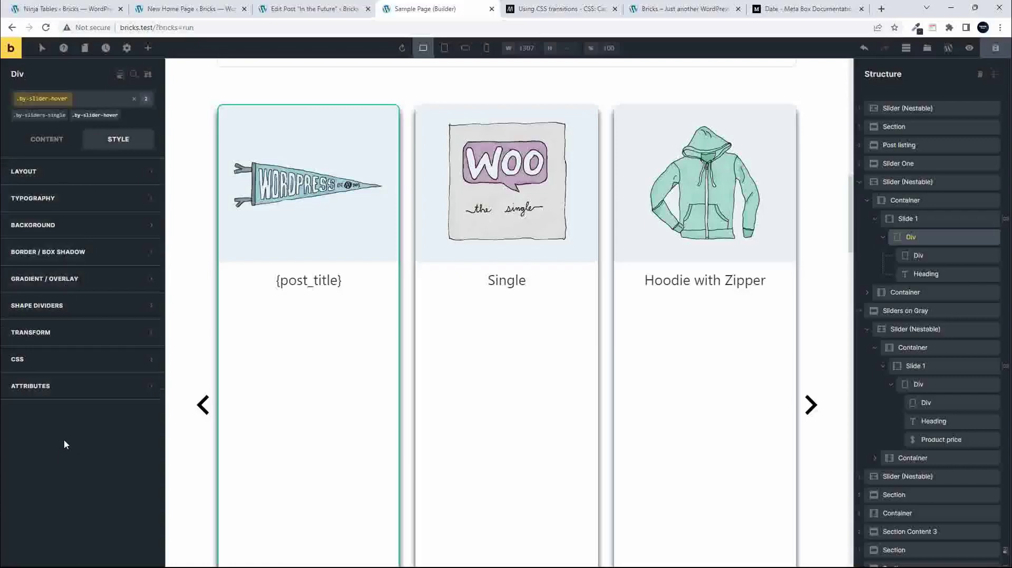
Step: Set the by-slider-hover class's transform Scale X and Scale Y to 1
left_click(151, 337)
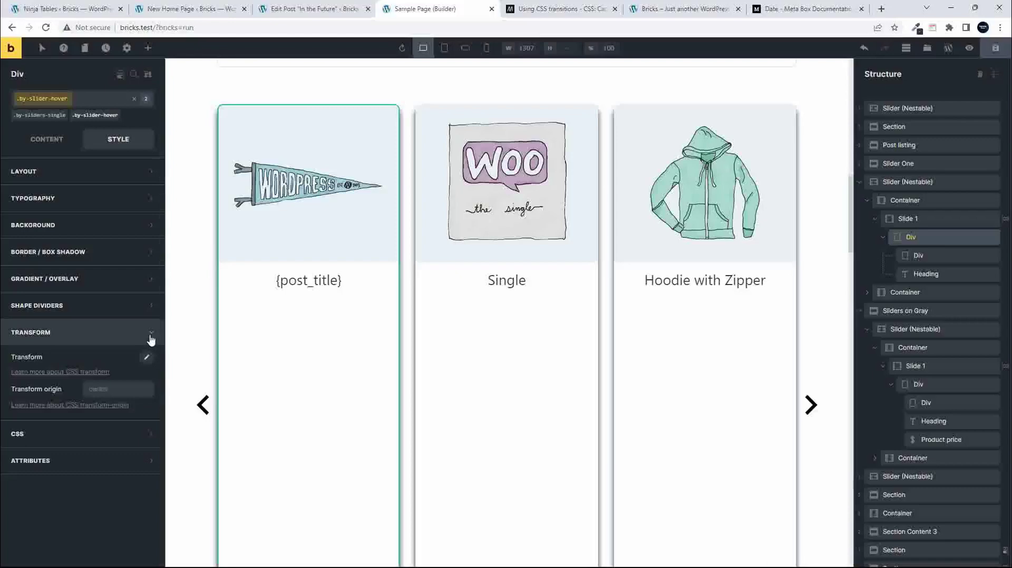
left_click(146, 357)
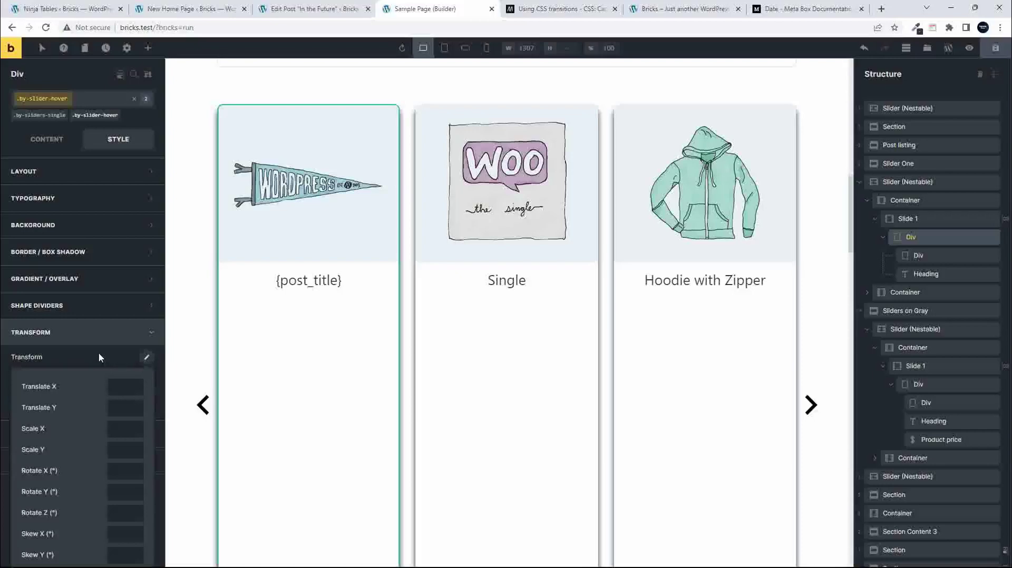
scroll(98, 369, "down", 1)
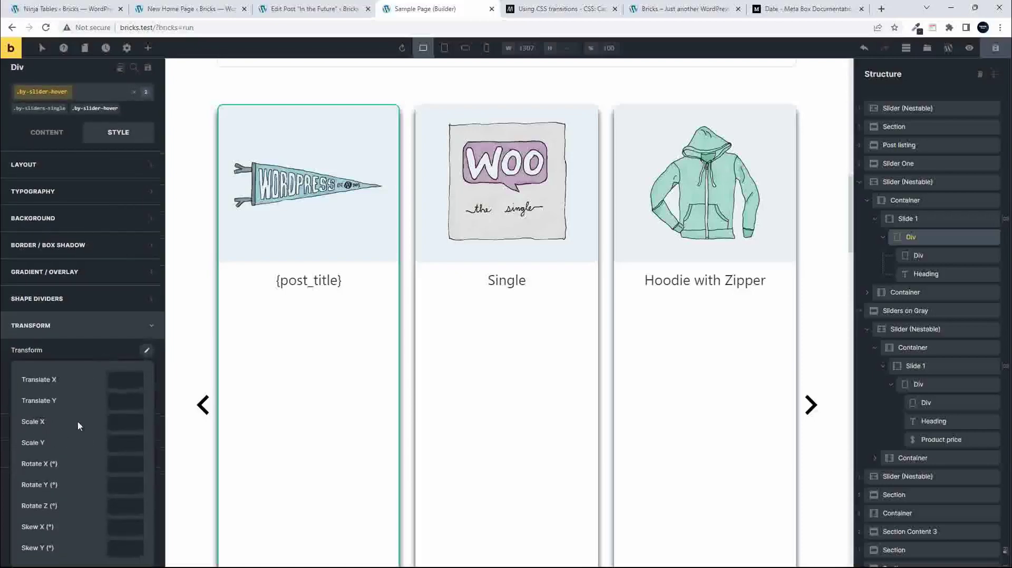
left_click(122, 422)
left_click(116, 442)
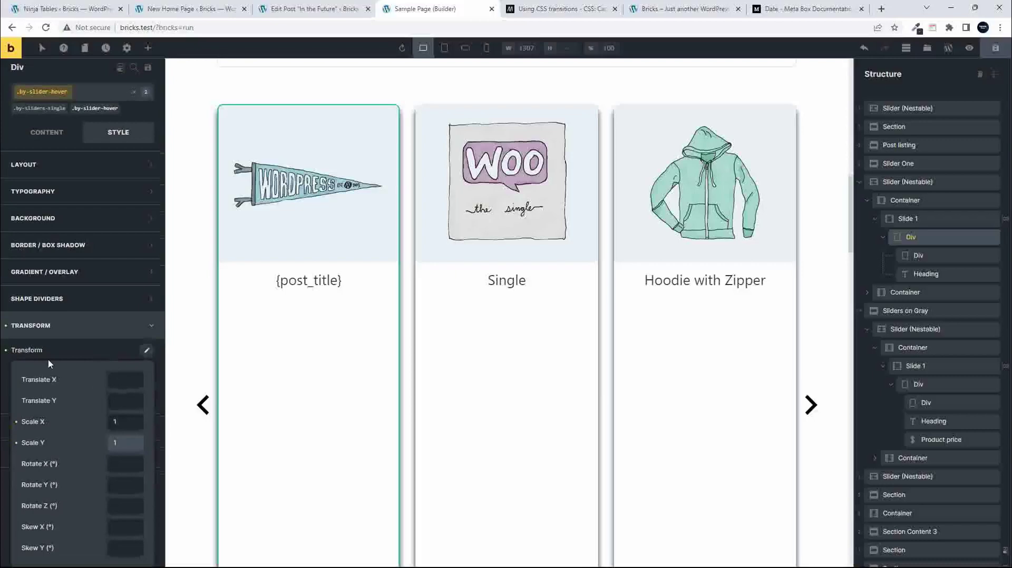
left_click(30, 351)
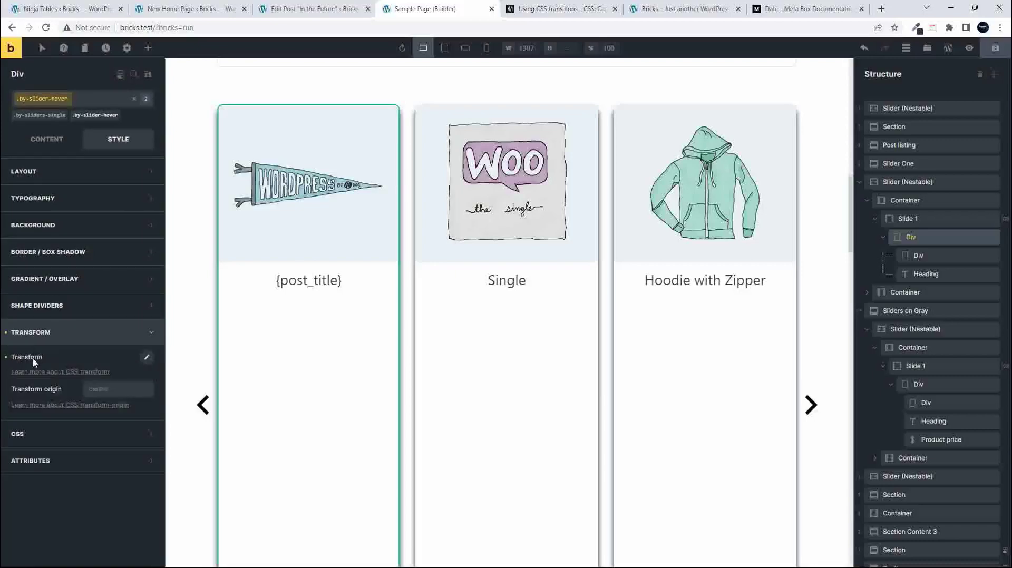
Step: Paste an ease-out transition on all properties into the class's CSS transition field and reactivate by-slider-hover
left_click(19, 434)
left_click(39, 433)
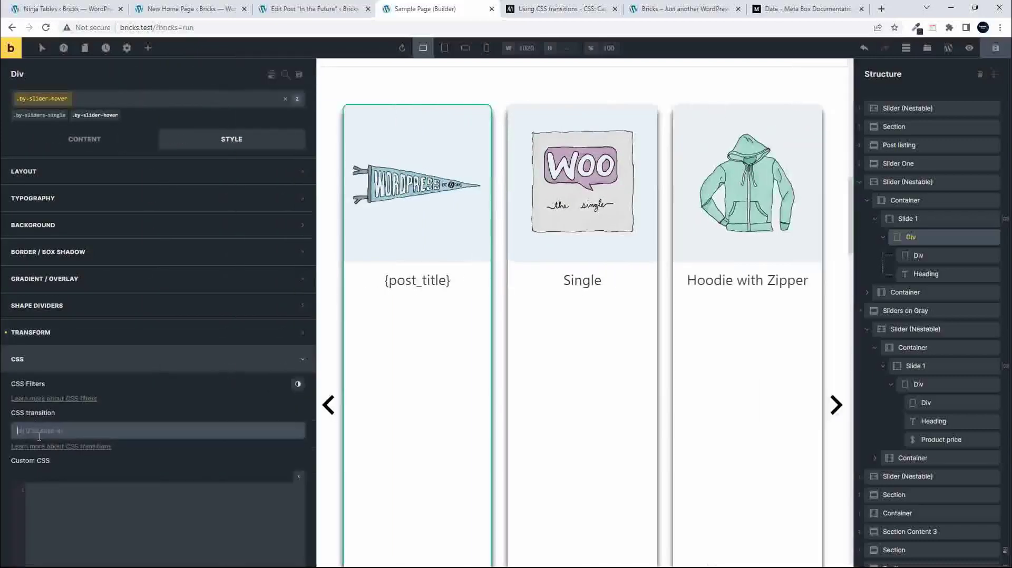
type("all 0.5s ease-out")
left_click(111, 365)
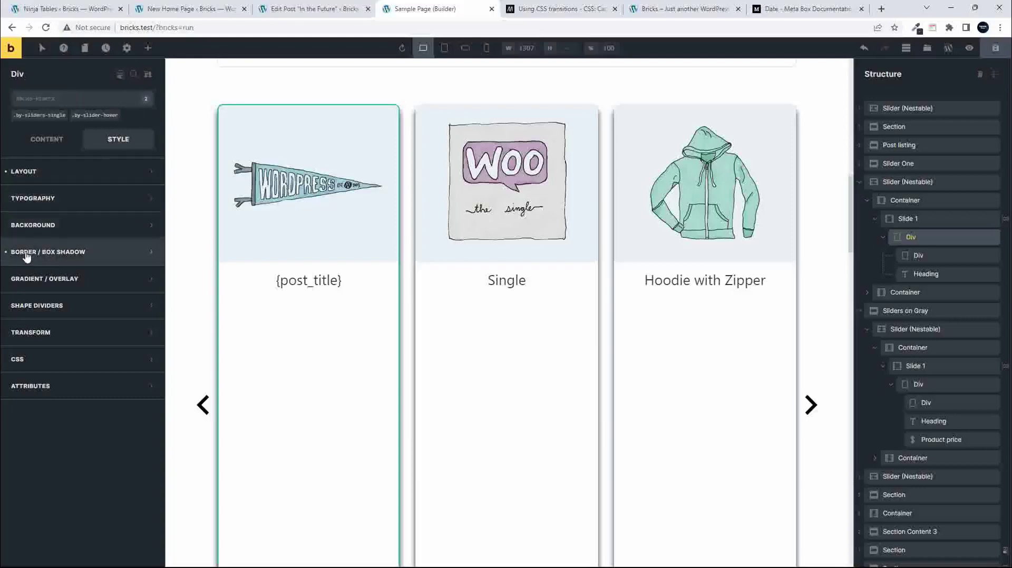
mouse_move(105, 121)
left_click(104, 120)
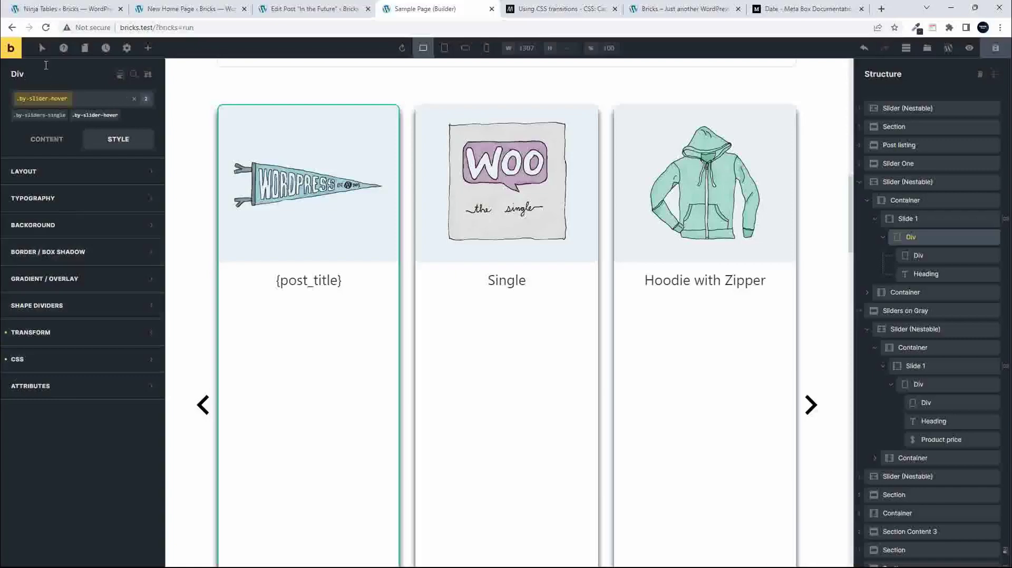
Step: In the by-slider-hover :hover state, set transform Scale X and Scale Y to 1.1
left_click(43, 48)
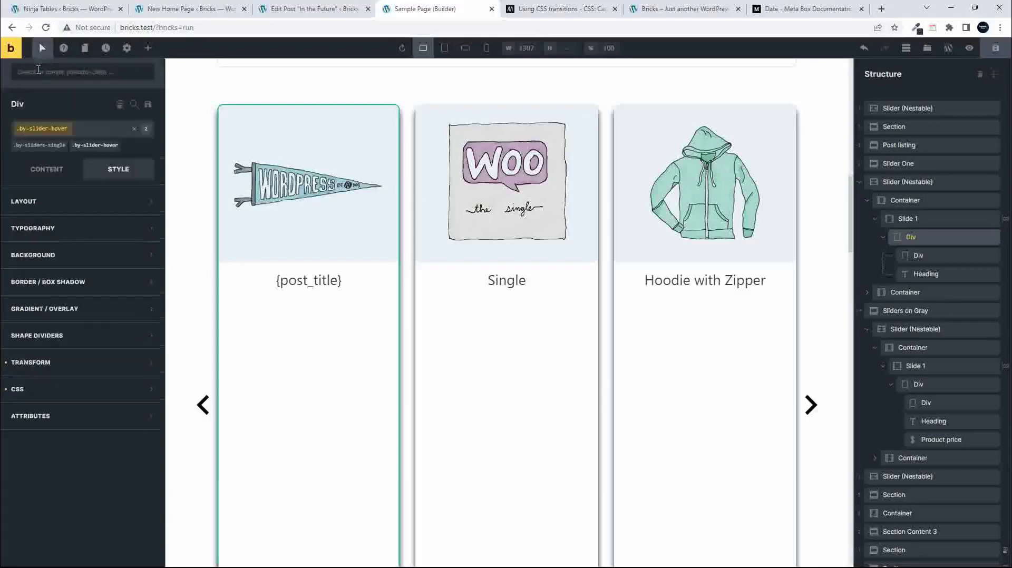
left_click(39, 71)
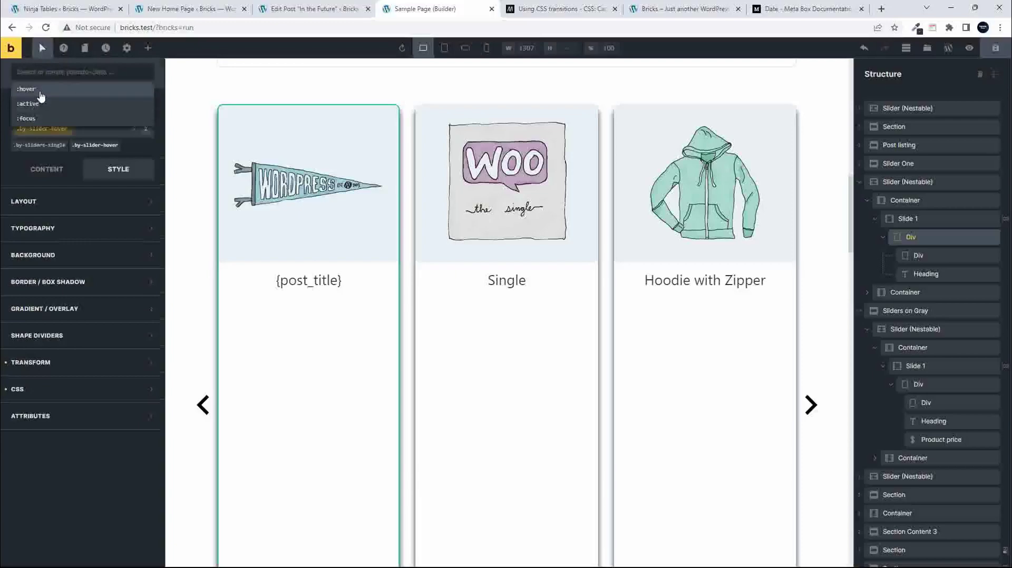
left_click(40, 90)
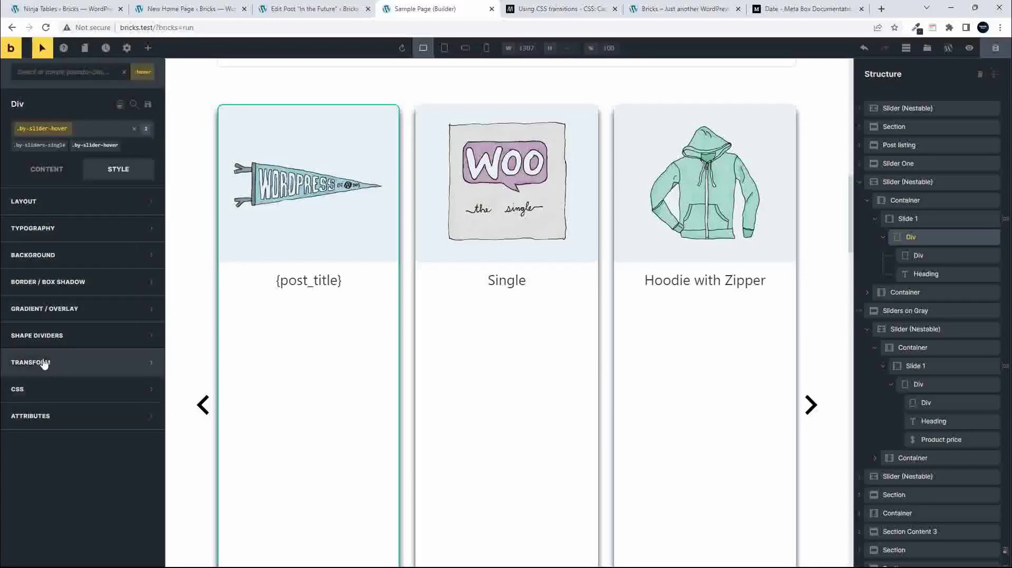
left_click(122, 368)
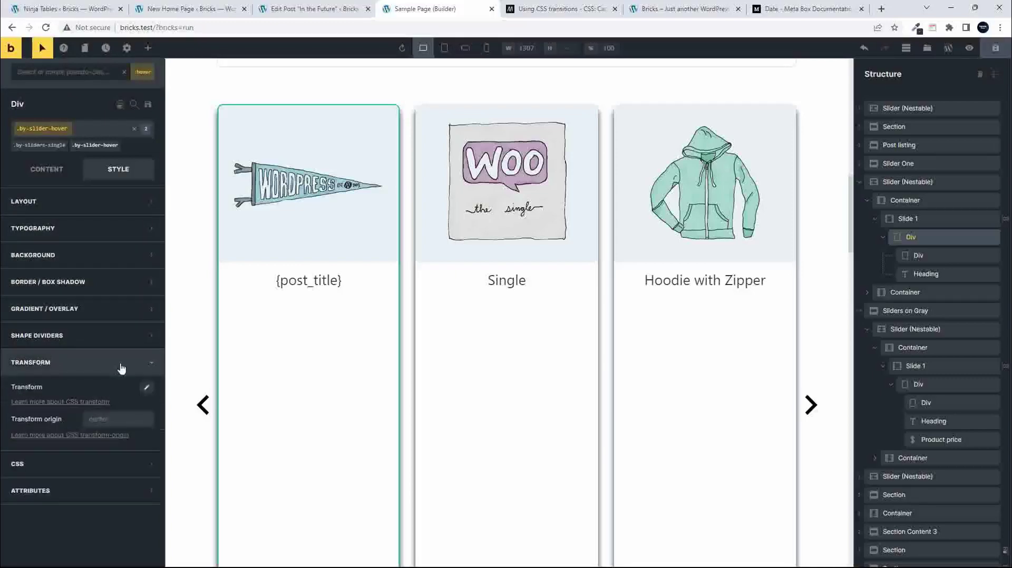
left_click(148, 389)
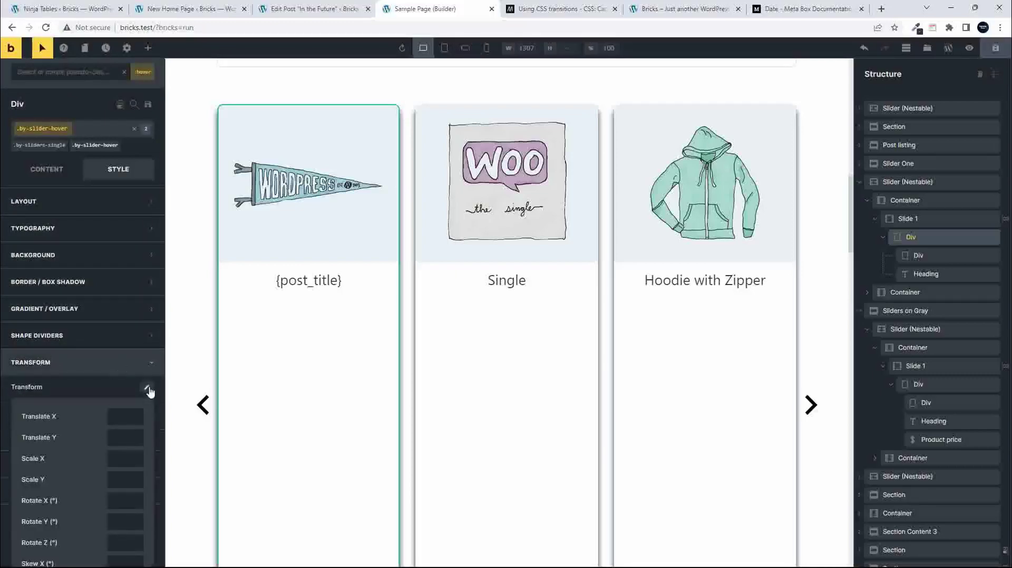
left_click(118, 458)
type("1.1")
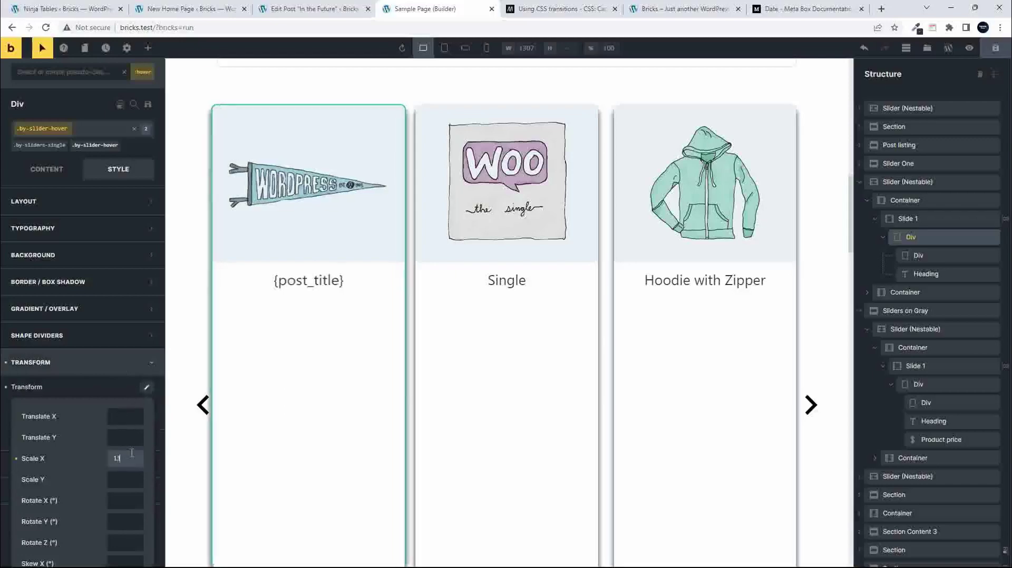
left_click(128, 480)
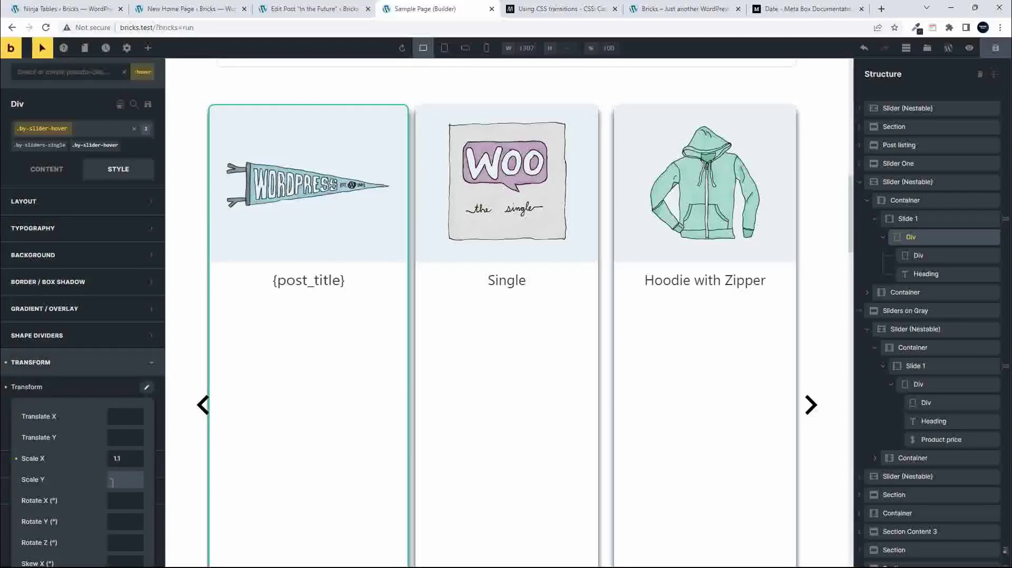
type("1.1")
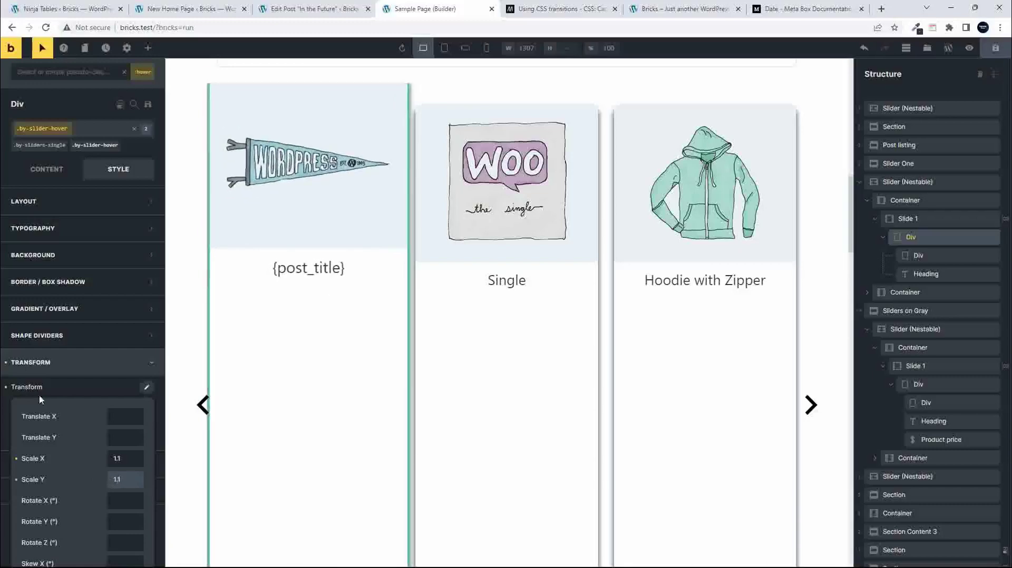
left_click(34, 392)
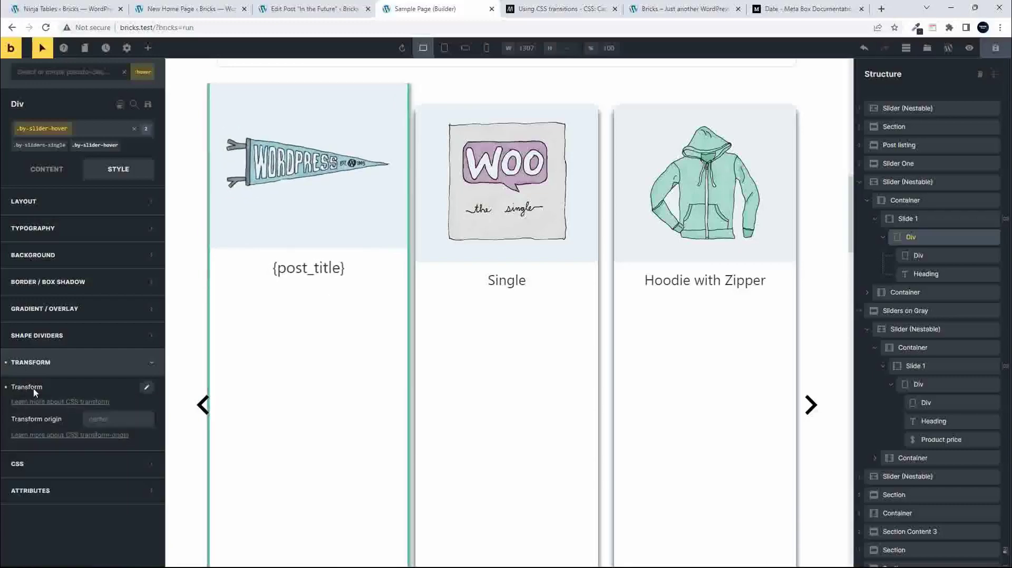
Step: Give the hover state a CSS transition of all 0.5s ease-out
left_click(18, 463)
left_click(36, 461)
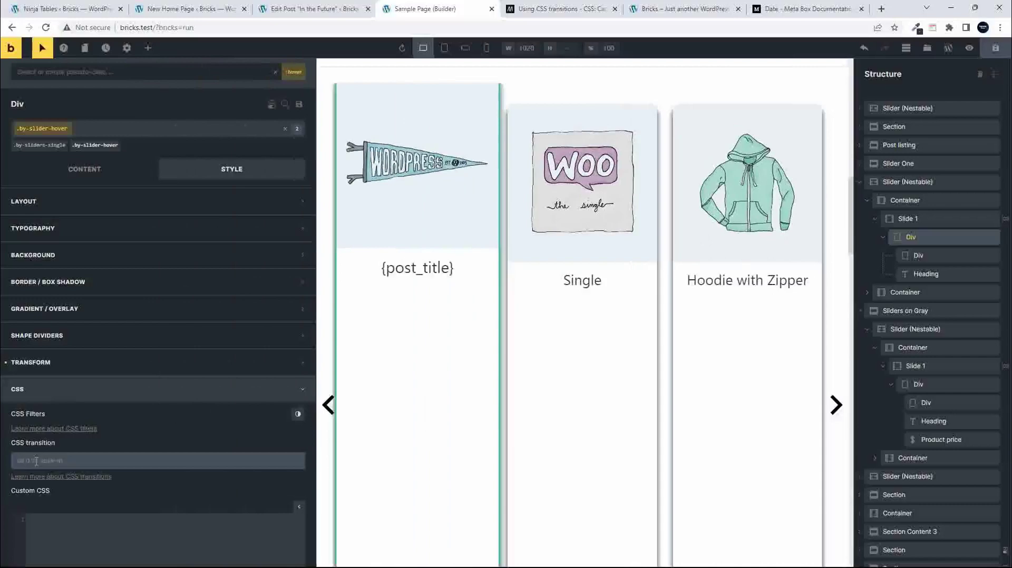
type("all 0.5s ease-out")
left_click(38, 390)
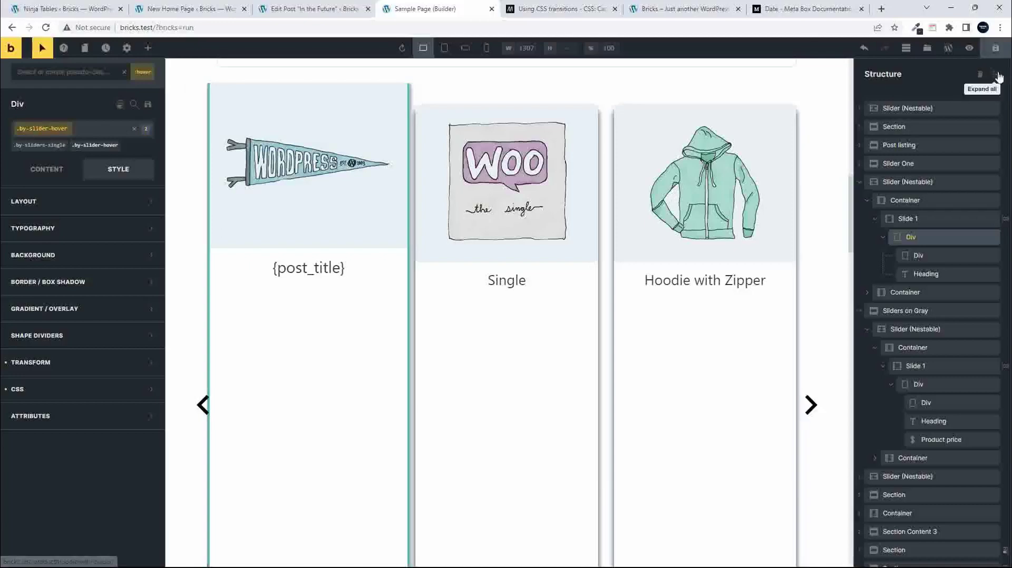
Step: Save, reload the live site to confirm the Pennant cards enlarge on hover, and return to the builder
left_click(998, 50)
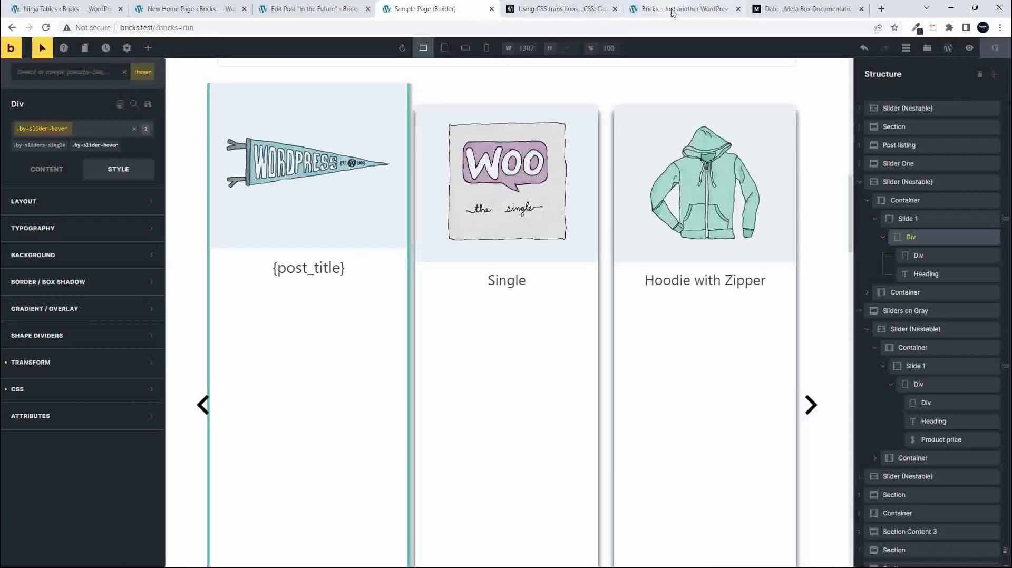
mouse_move(672, 12)
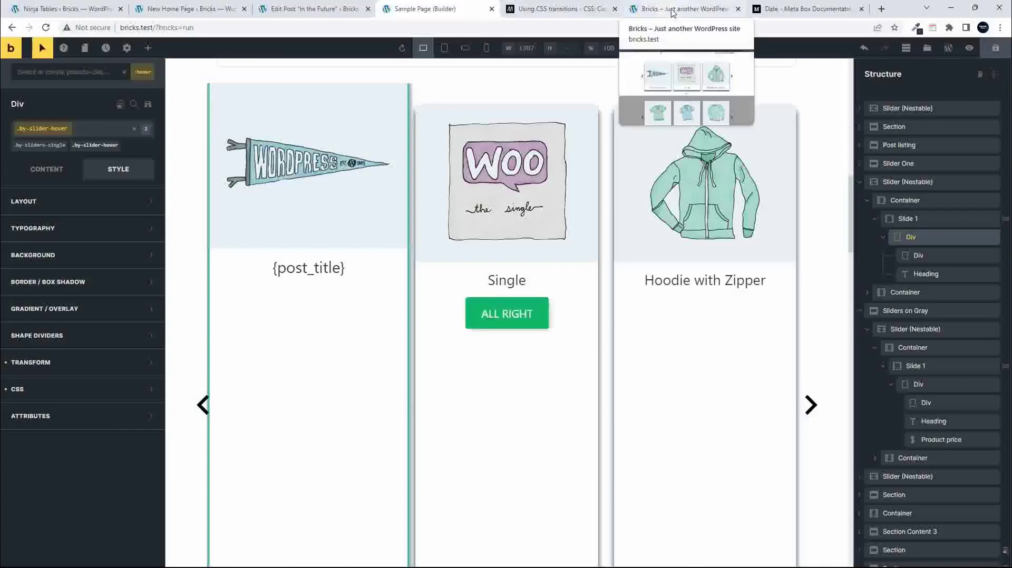
left_click(673, 10)
left_click(46, 27)
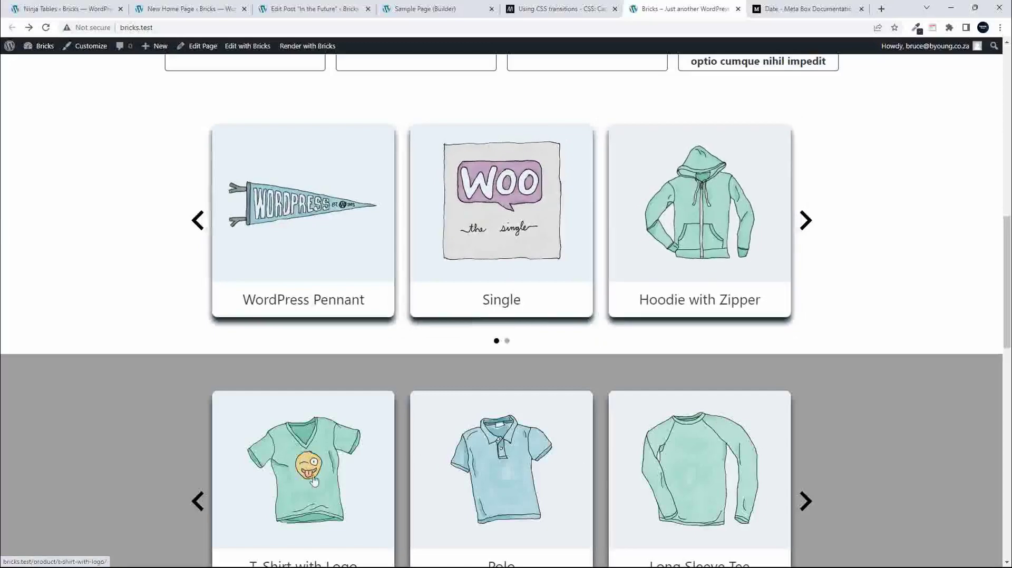
left_click(464, 6)
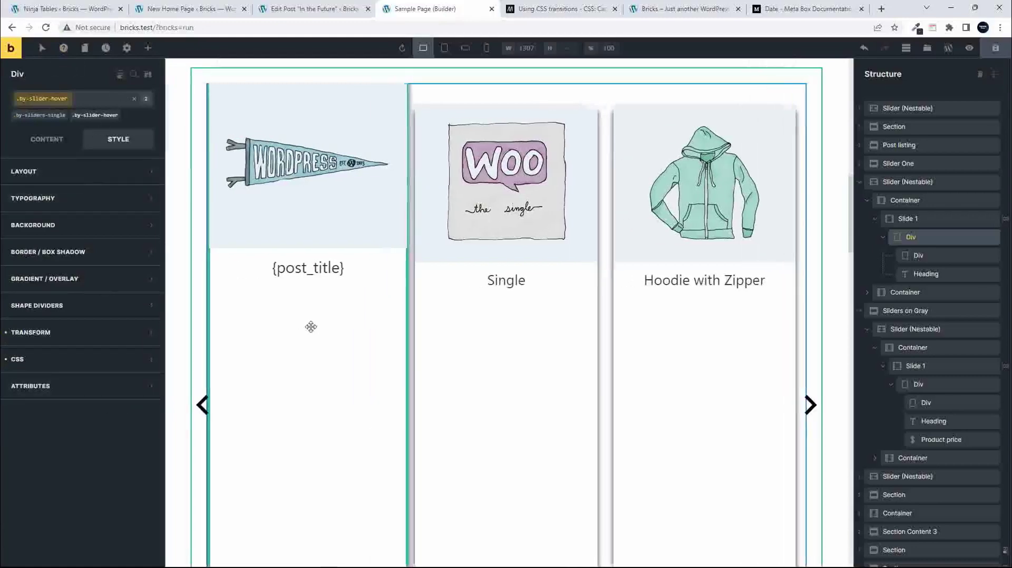
Step: Find the Sliders on Gray section and rename its Slide 1 card Div to 'Slide Content'
scroll(312, 329, "down", 15)
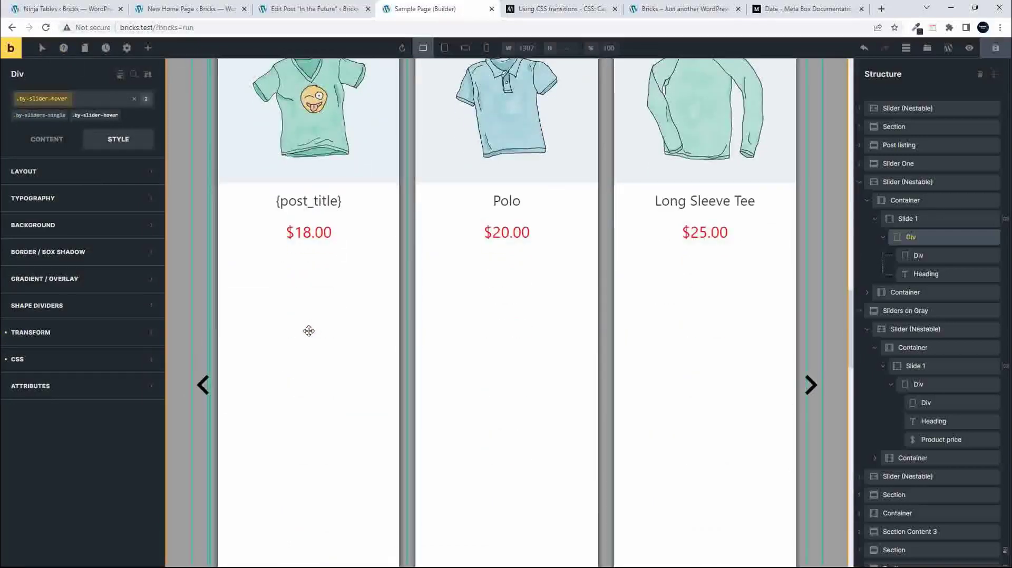
left_click(905, 311)
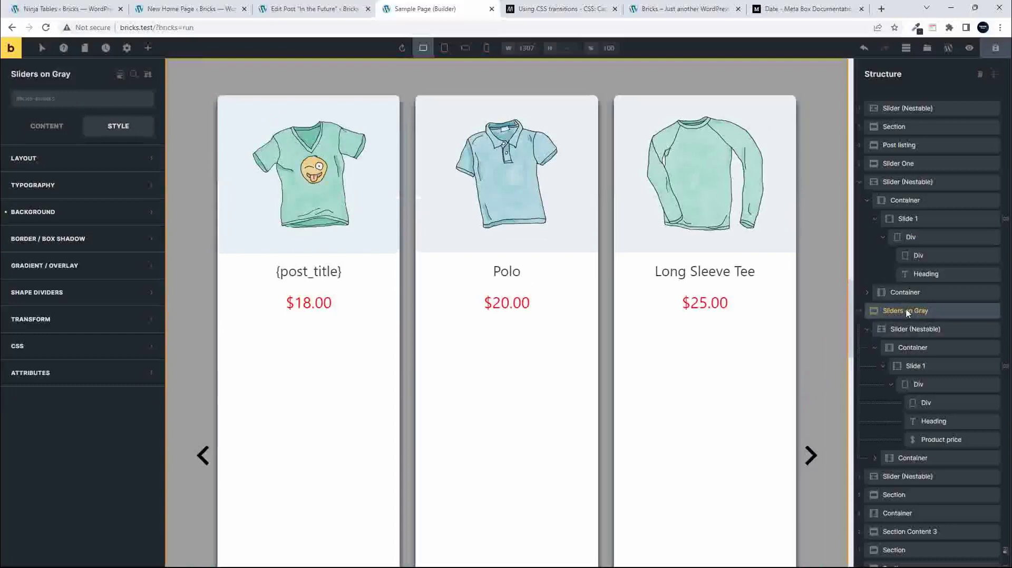
double_click(908, 311)
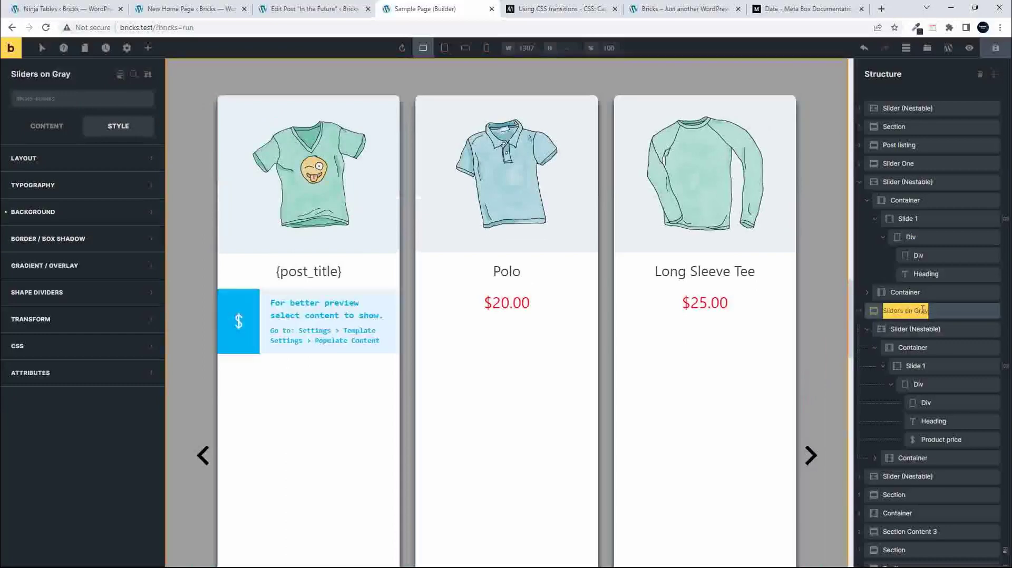
left_click(908, 313)
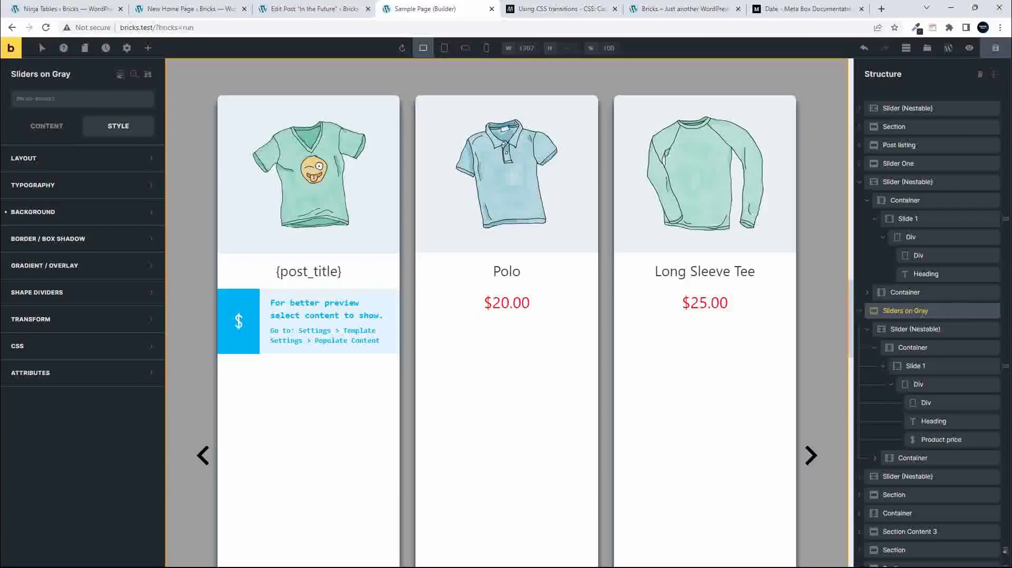
left_click(925, 382)
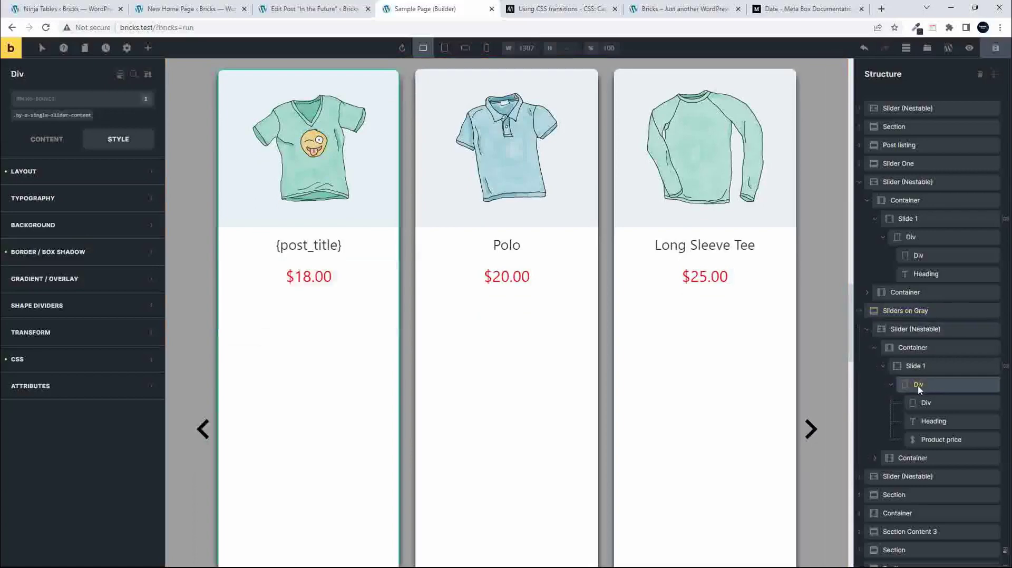
double_click(918, 384)
type("s")
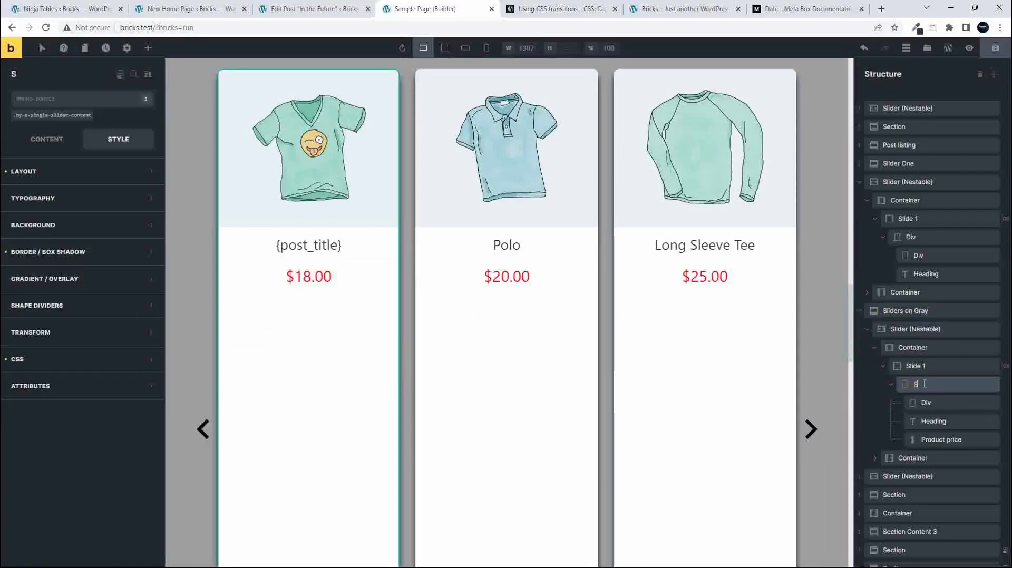
type("lide Content")
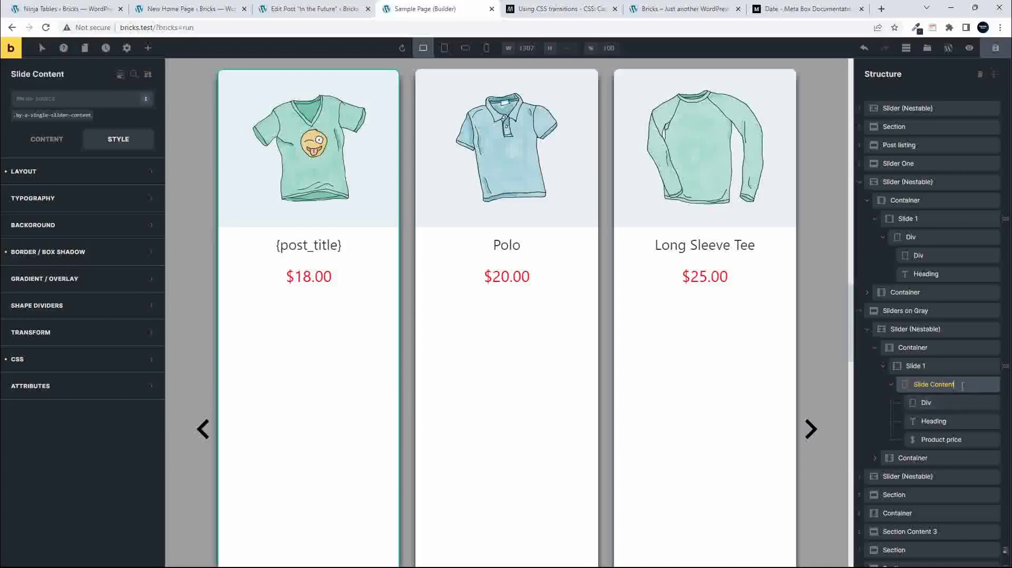
left_click(953, 403)
left_click(953, 384)
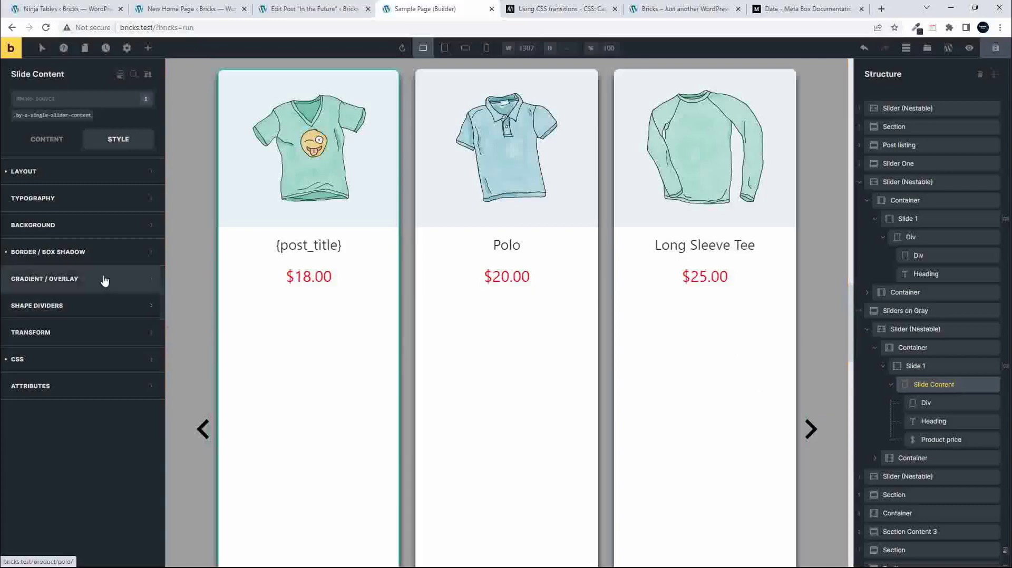
Step: Apply the by-slider-hover class to the Slide Content element
left_click(45, 102)
type("by-")
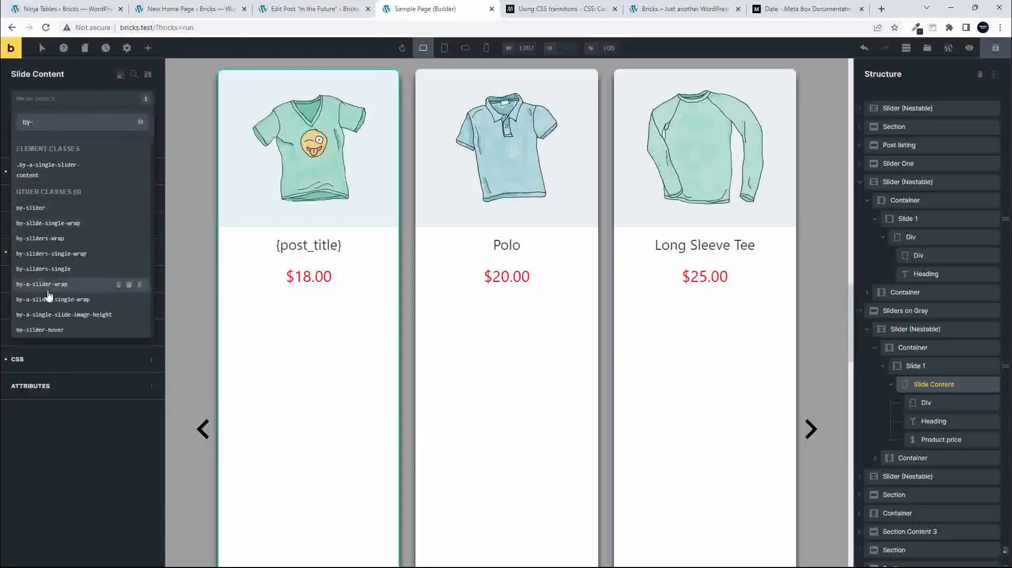
left_click(45, 331)
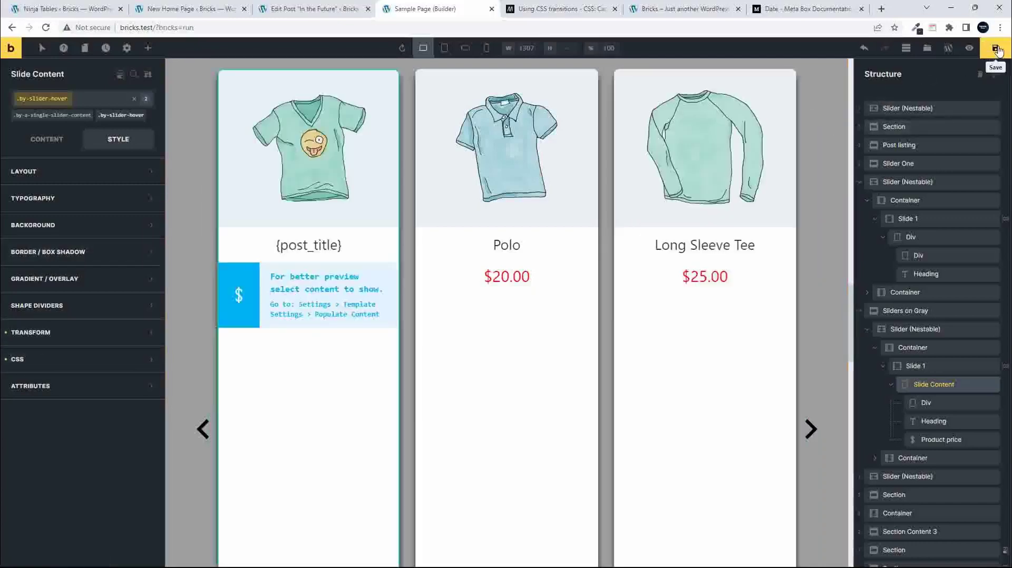
Step: Save the page and bring up the live front page
left_click(994, 51)
mouse_move(685, 12)
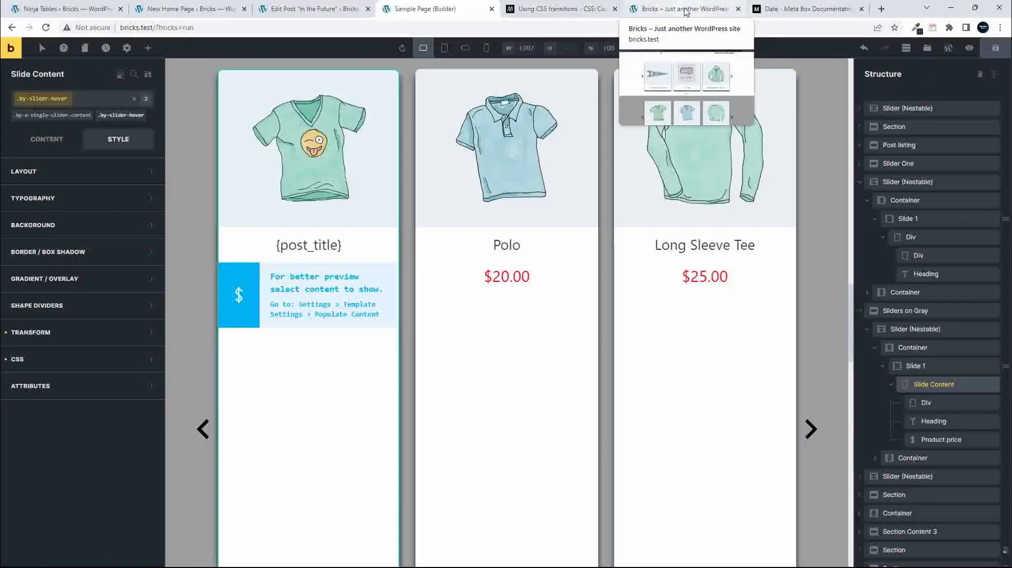
left_click(685, 10)
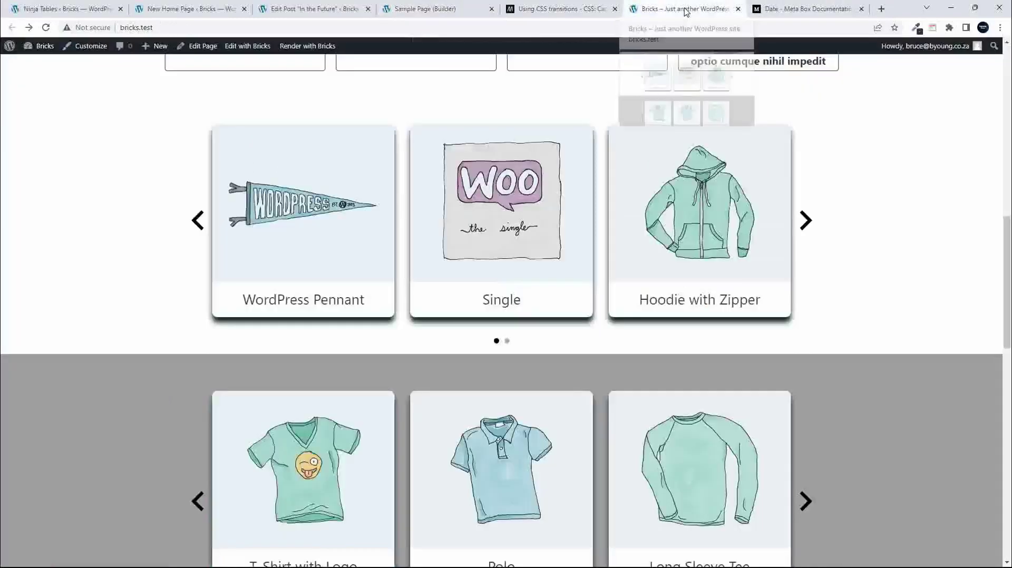
left_click(46, 27)
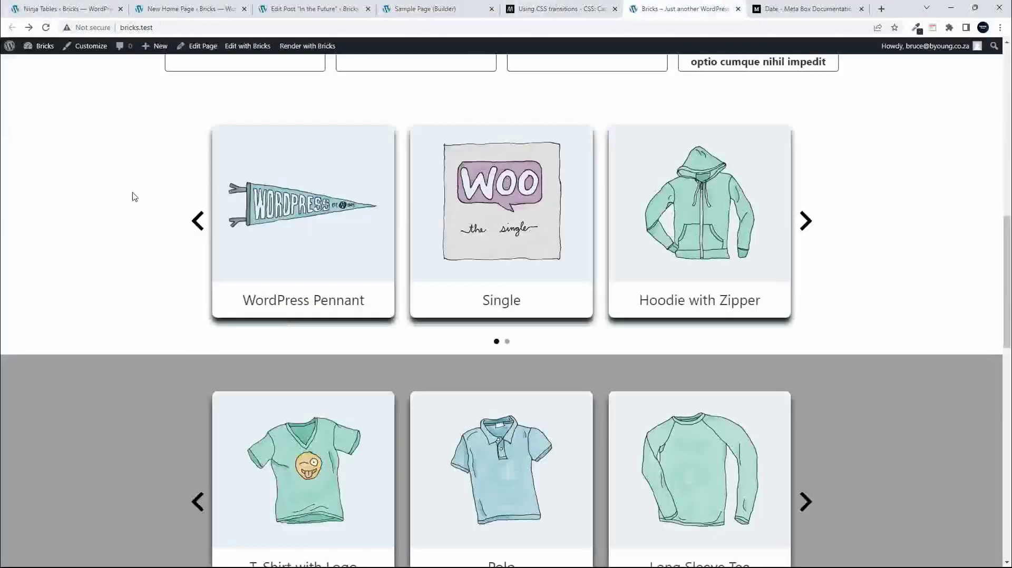
scroll(474, 221, "down", 5)
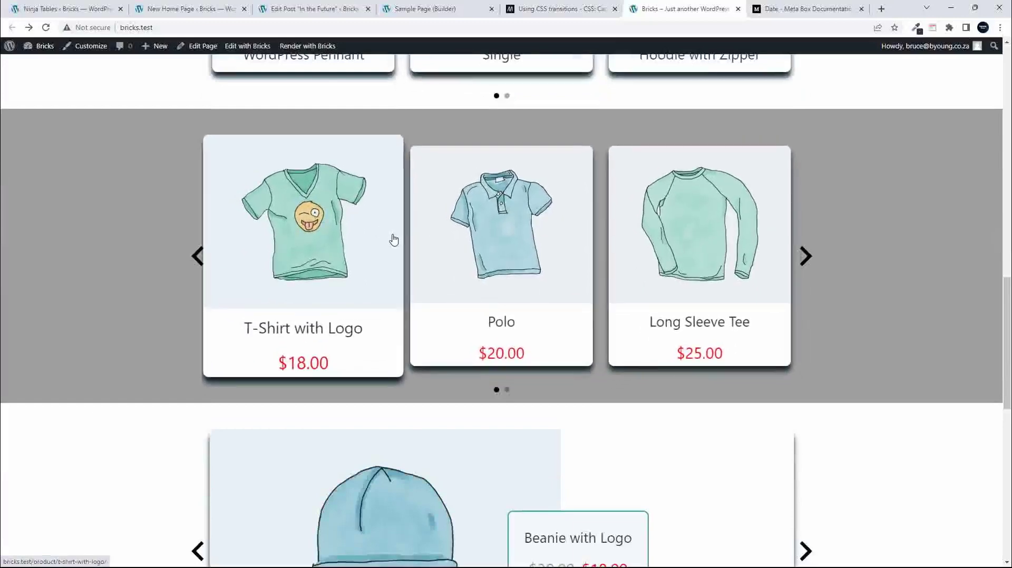
scroll(394, 240, "up", 2)
scroll(394, 240, "up", 5)
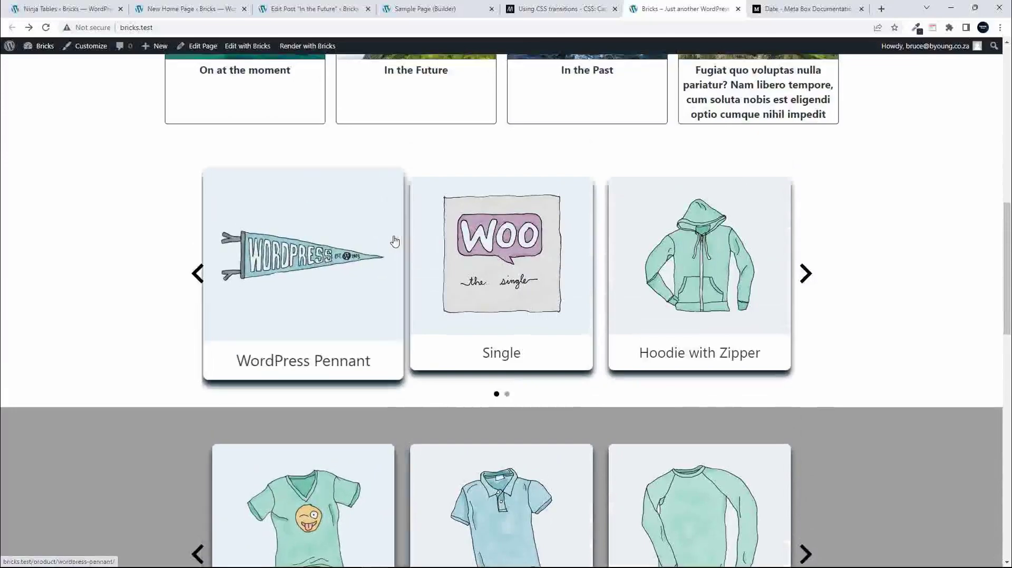
scroll(384, 246, "up", 3)
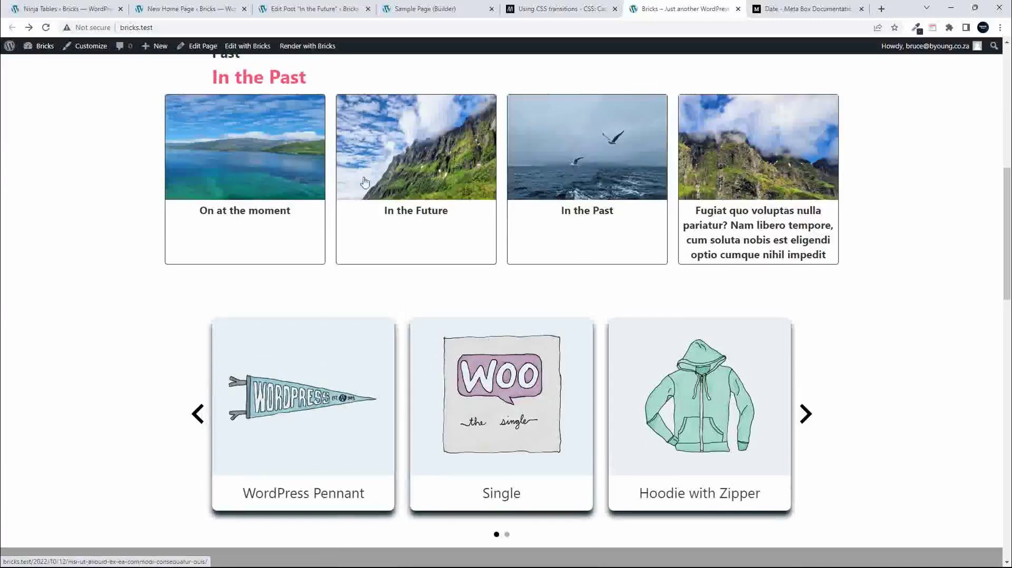
left_click(447, 12)
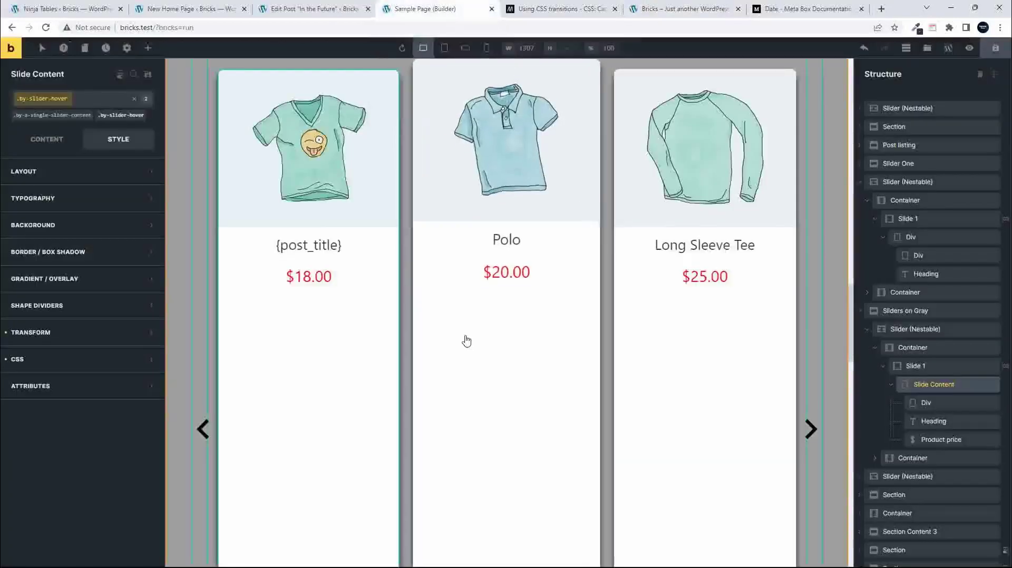
Step: Scroll the canvas, select the first post card's image, and revert the last change with Ctrl+Shift+Z
scroll(464, 343, "down", 5)
scroll(461, 343, "up", 5)
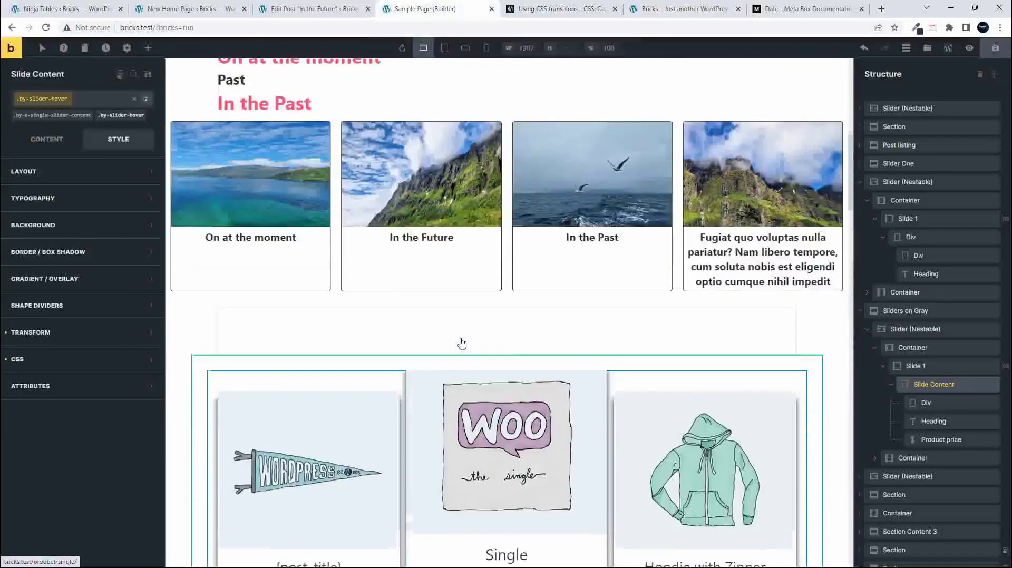
left_click(284, 164)
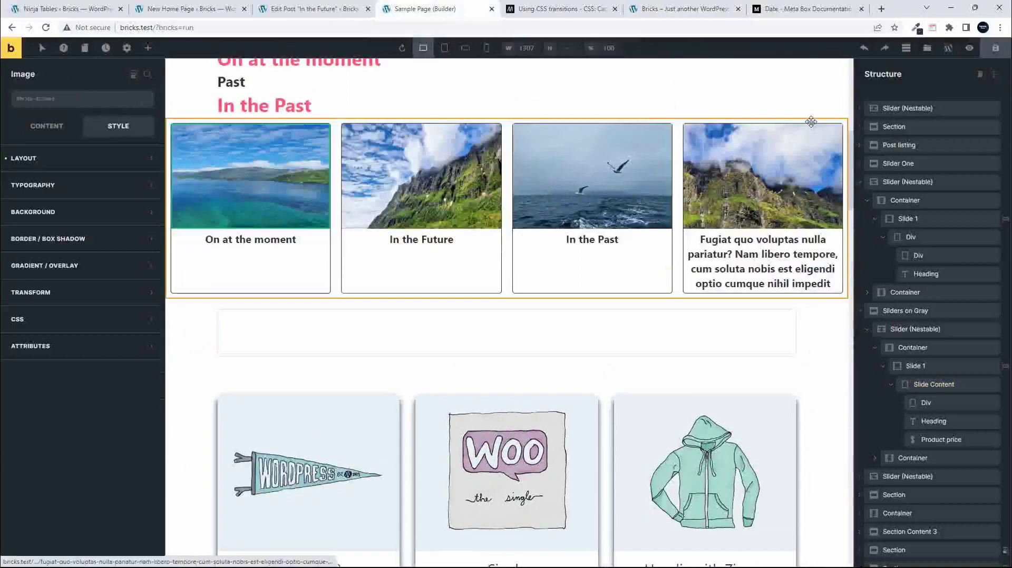
key("ctrl+shift+z")
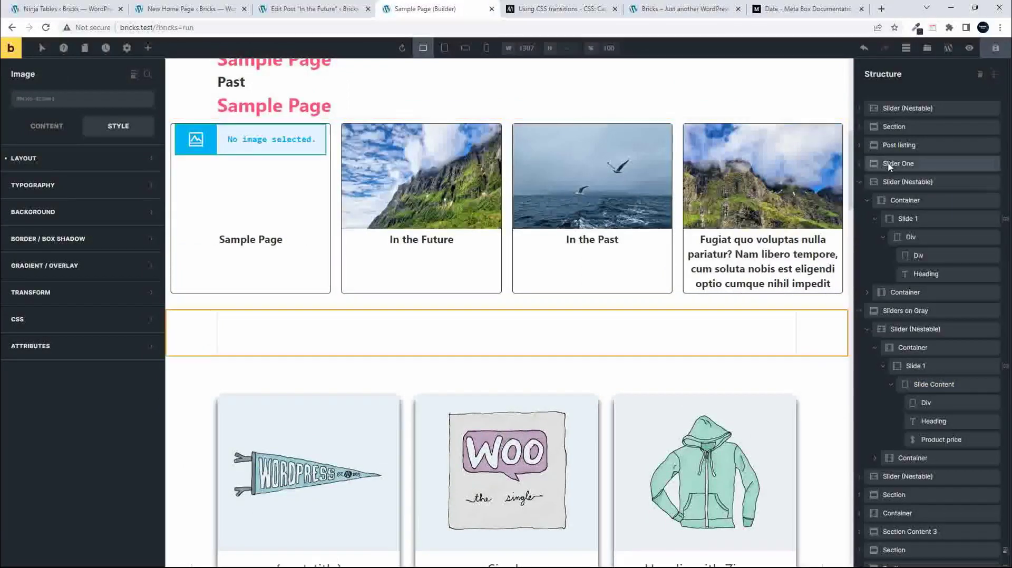
Step: Expand Post listing's Container, nested Container and Div, then select the card's wrapping Container
left_click(893, 147)
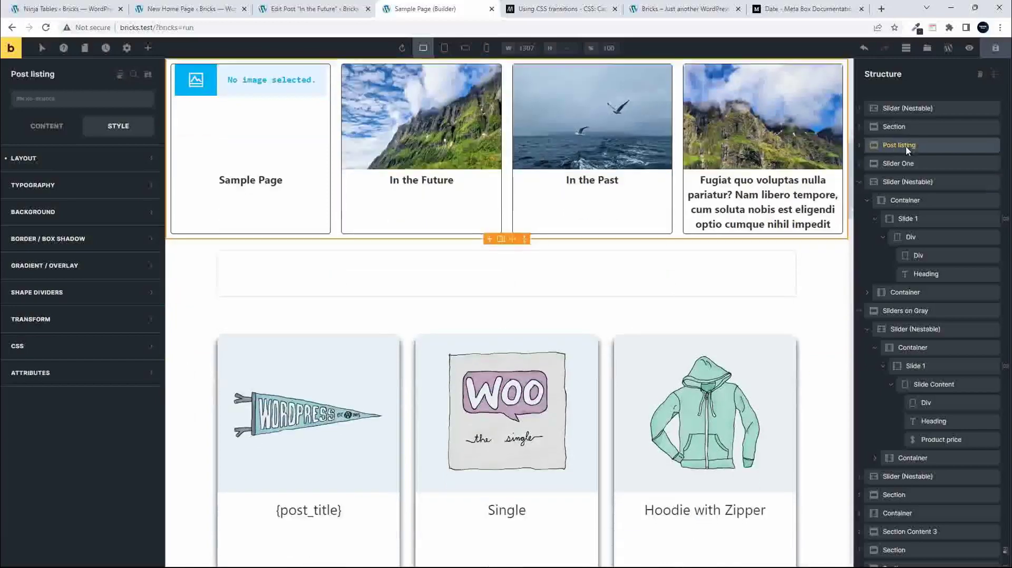
left_click(859, 145)
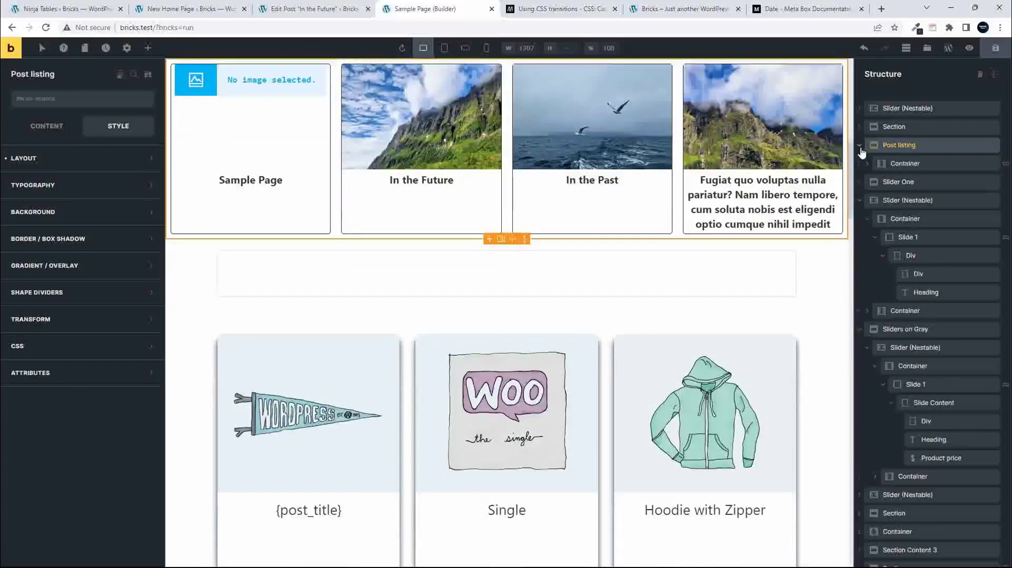
left_click(867, 164)
left_click(874, 182)
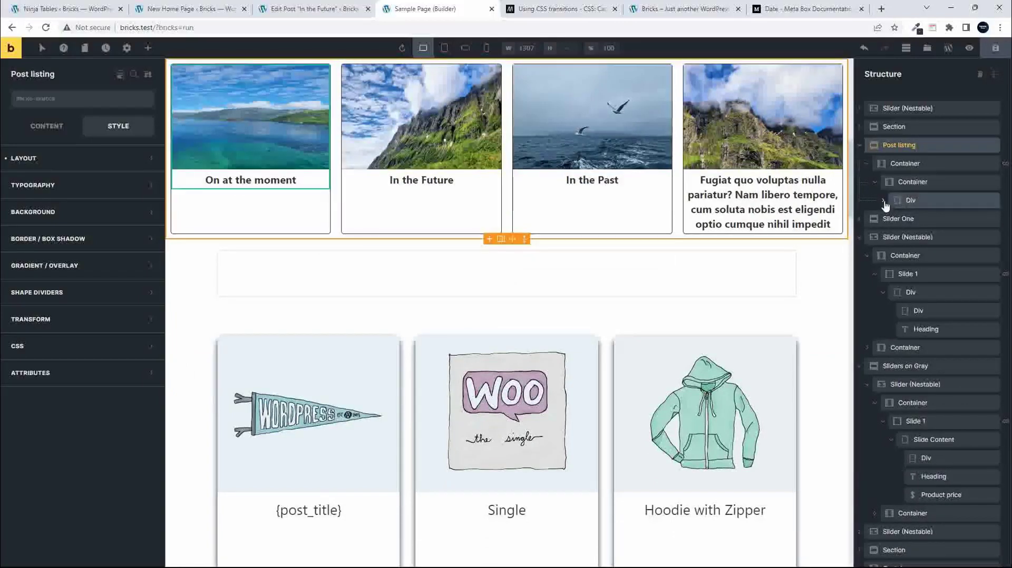
left_click(884, 201)
left_click(911, 202)
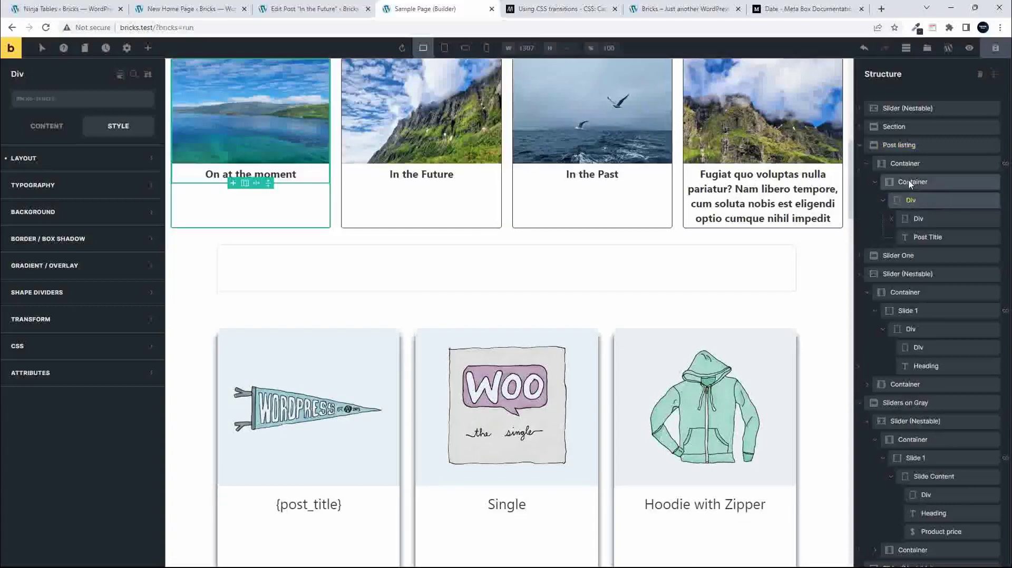
left_click(909, 182)
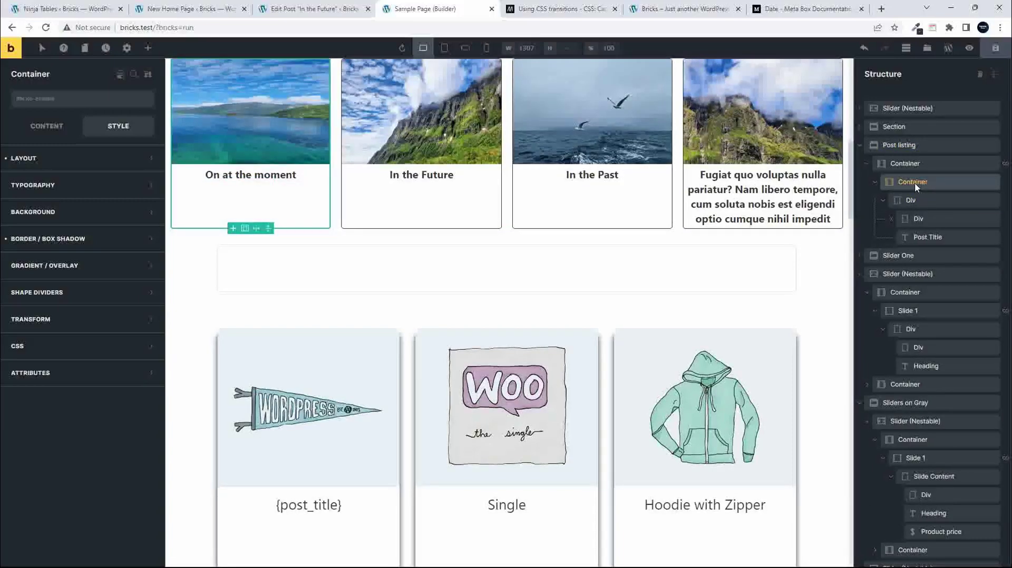
Step: Give the post card Container the by-slider-hover class by searching 'by', then save the page
left_click(68, 101)
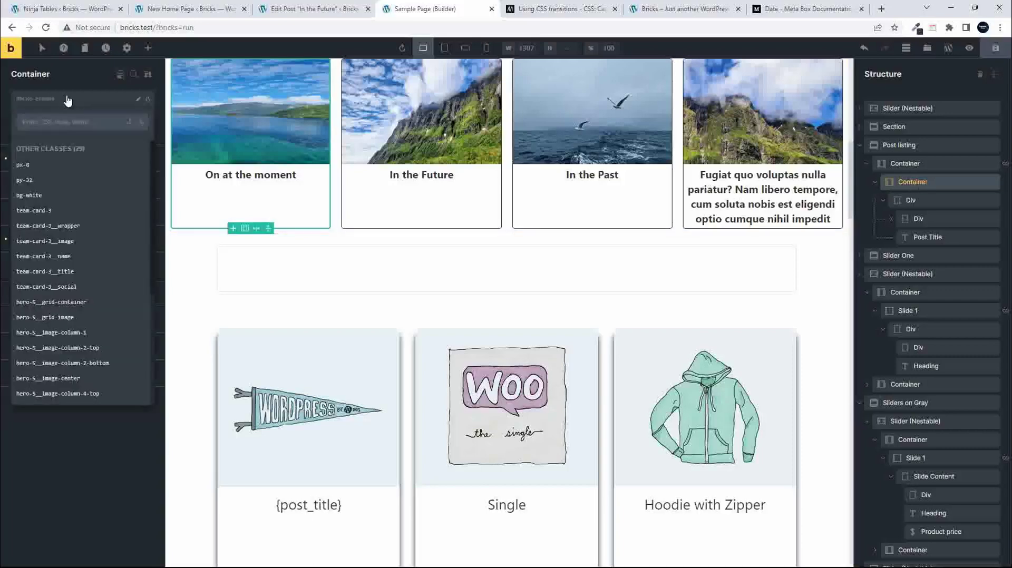
type("by-slider-hover")
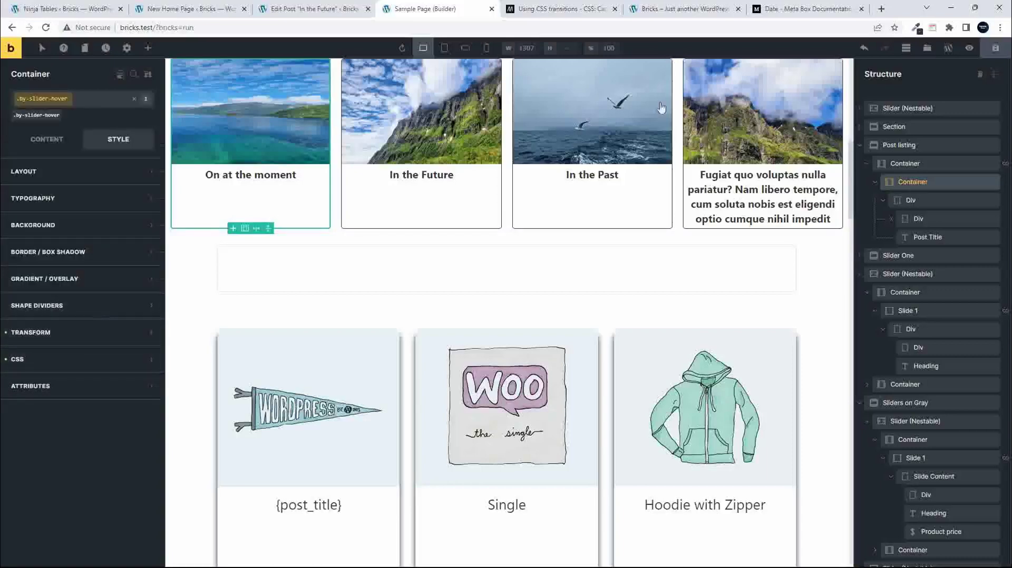
left_click(996, 51)
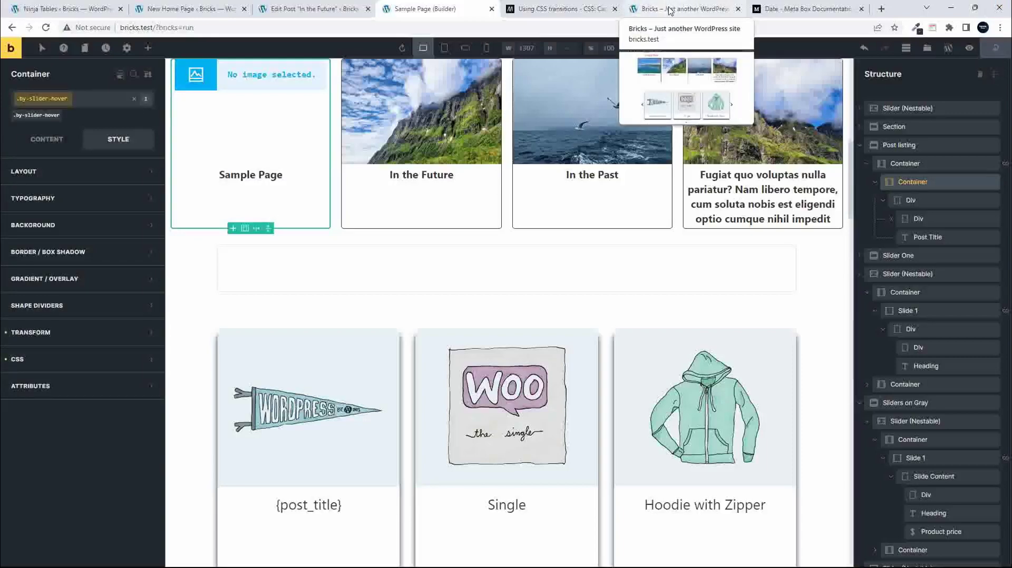
Step: Reload the live front-end page twice and scroll to check the post listing cards scale on hover
left_click(669, 10)
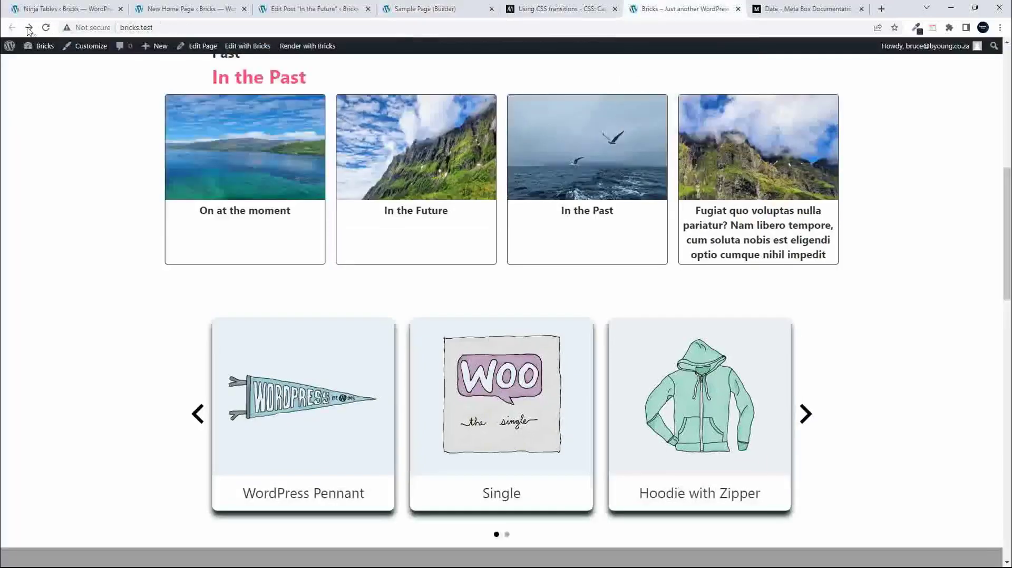
left_click(46, 27)
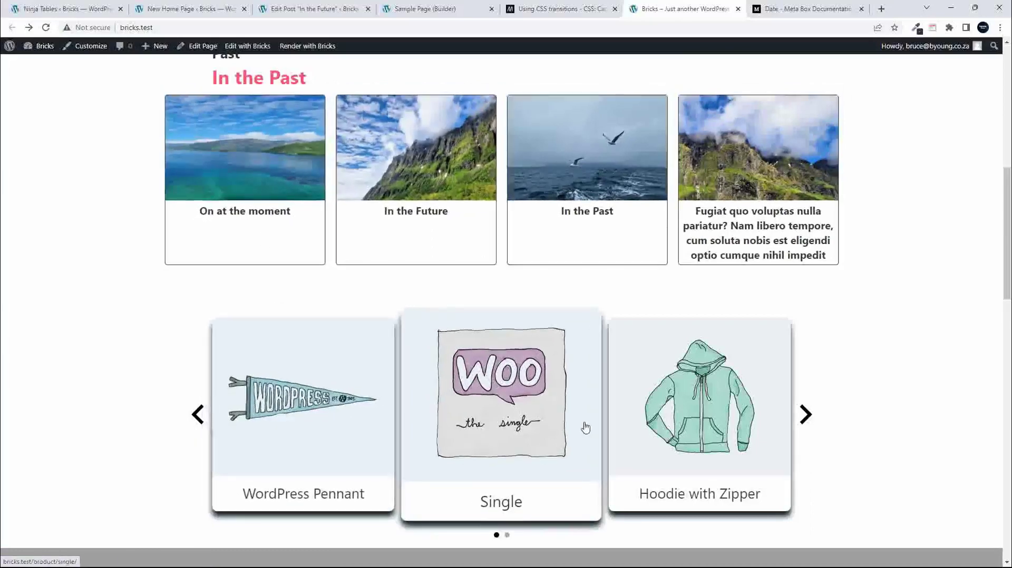
scroll(710, 414, "down", 1)
scroll(711, 413, "down", 5)
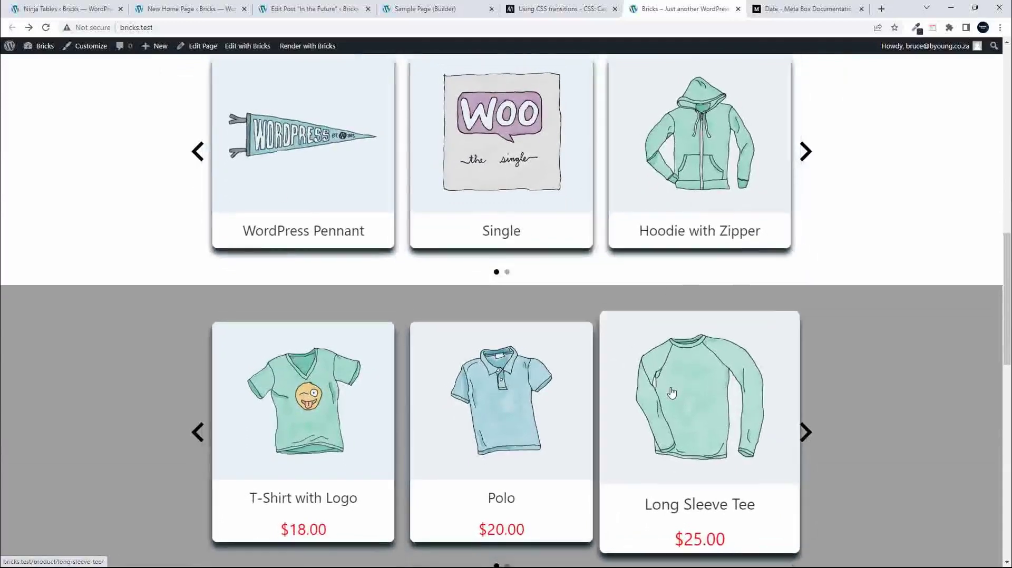
scroll(311, 406, "down", 5)
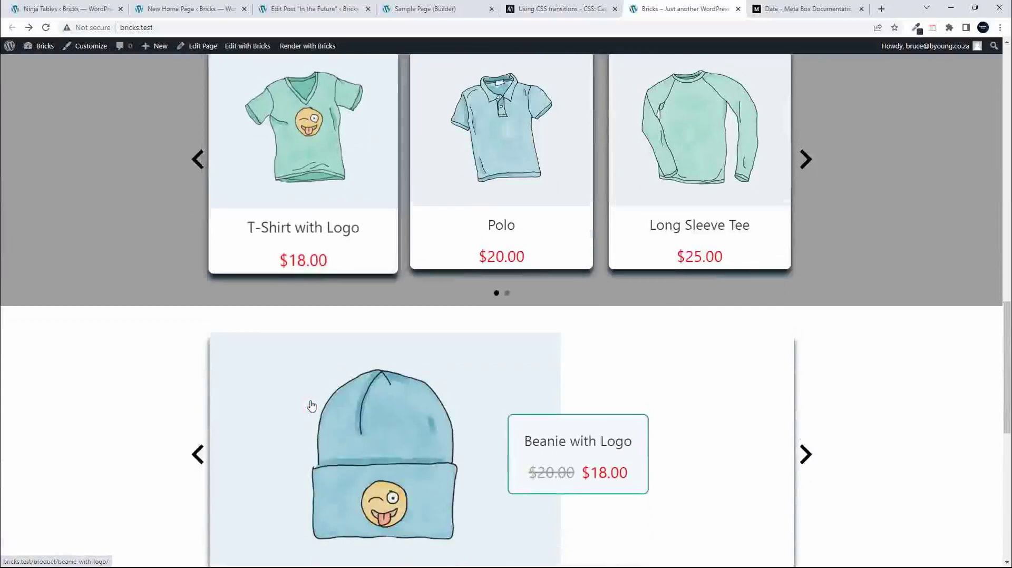
scroll(311, 406, "up", 2)
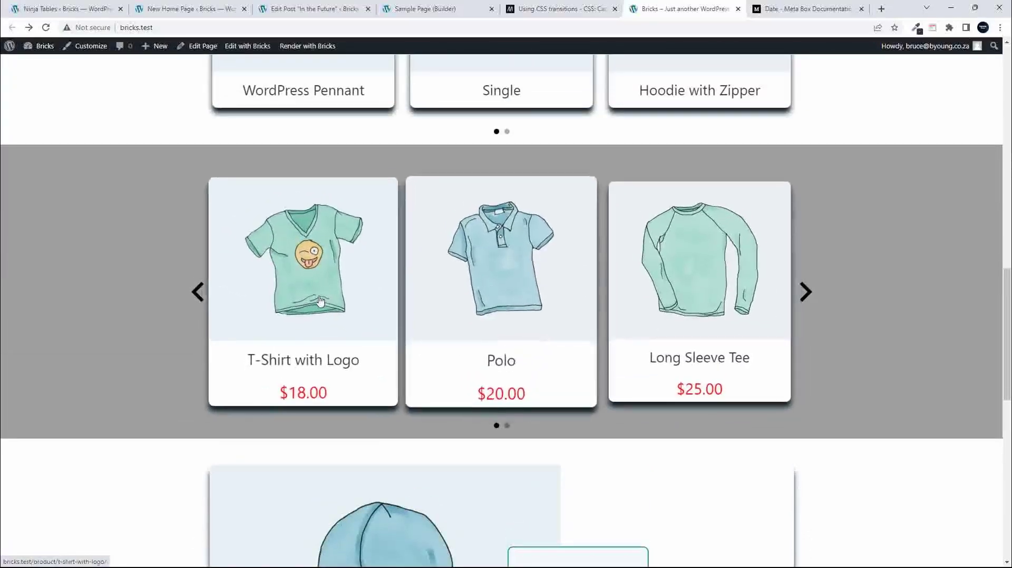
left_click(46, 27)
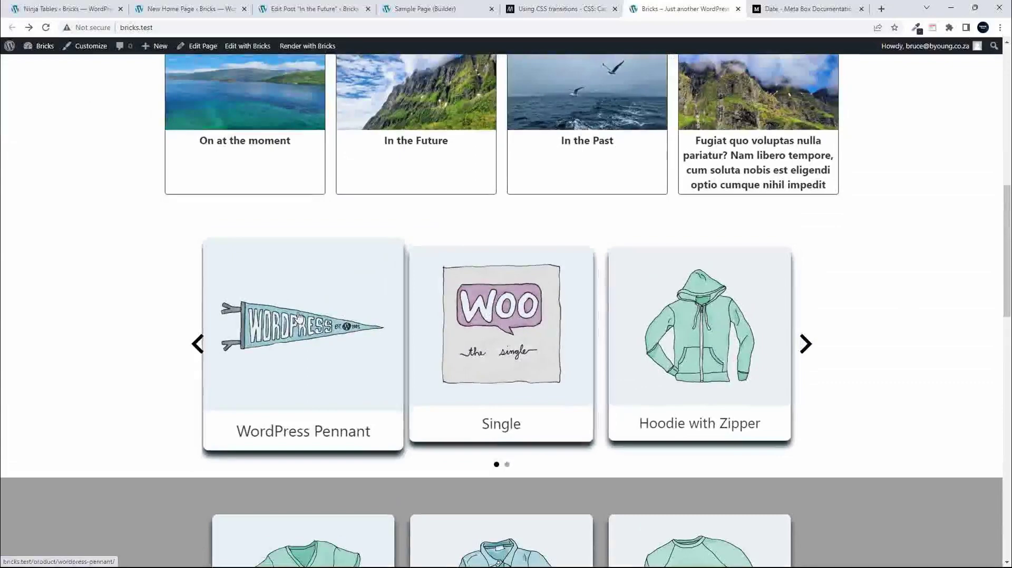
scroll(129, 282, "down", 9)
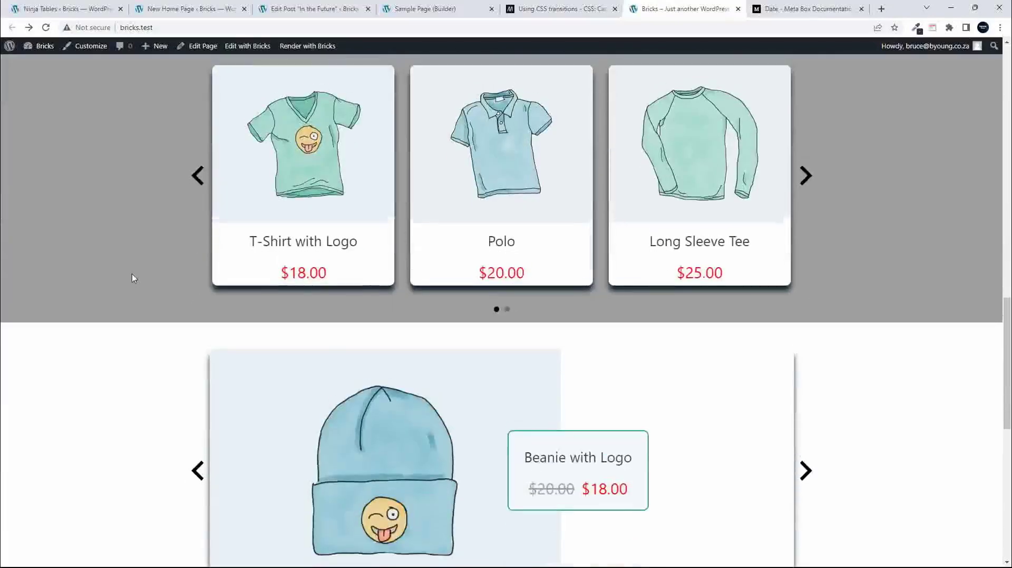
scroll(282, 299, "up", 3)
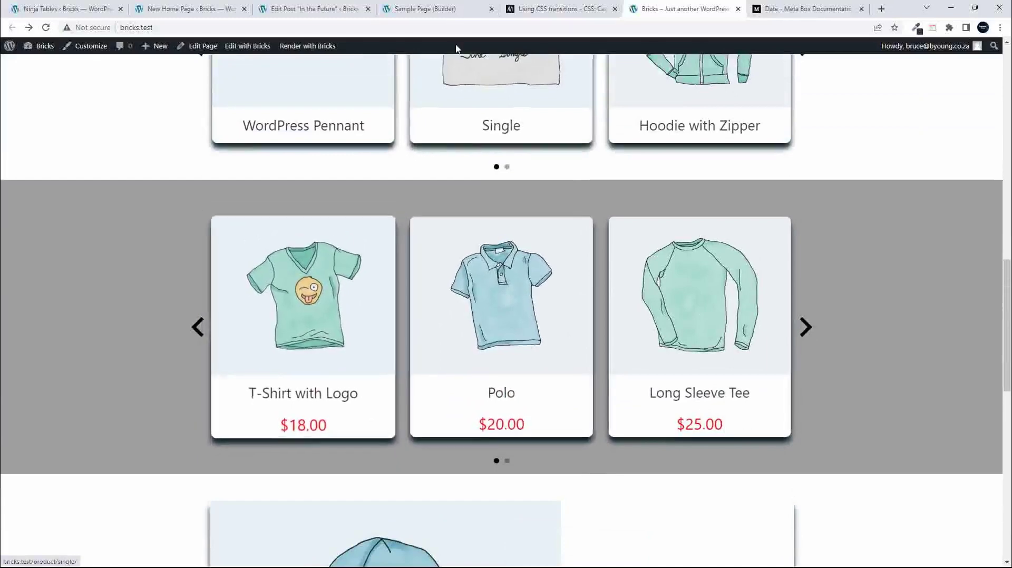
Step: Back in the builder, select the grey slider's Slide Content element
left_click(452, 16)
scroll(677, 290, "down", 3)
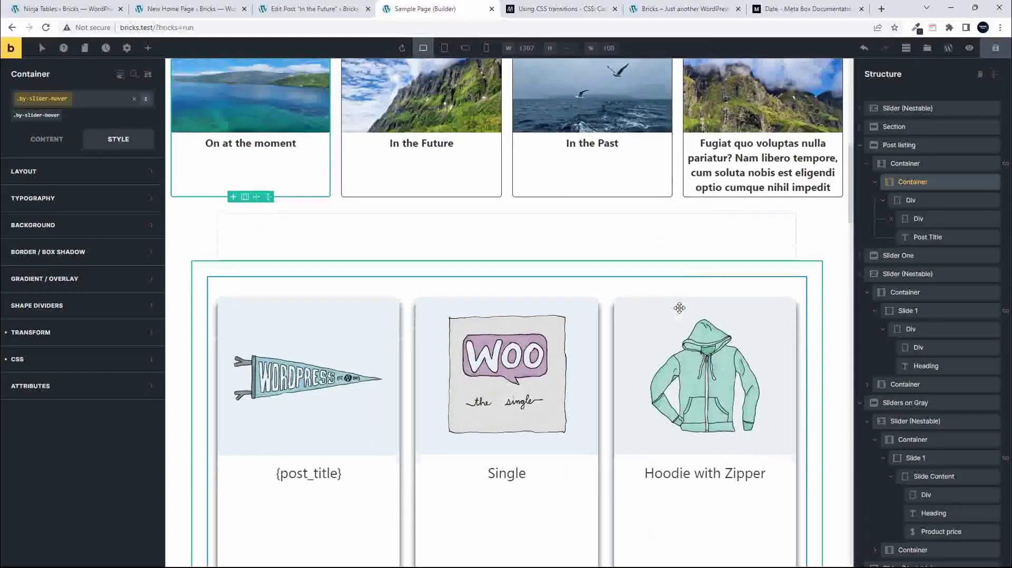
scroll(680, 308, "down", 10)
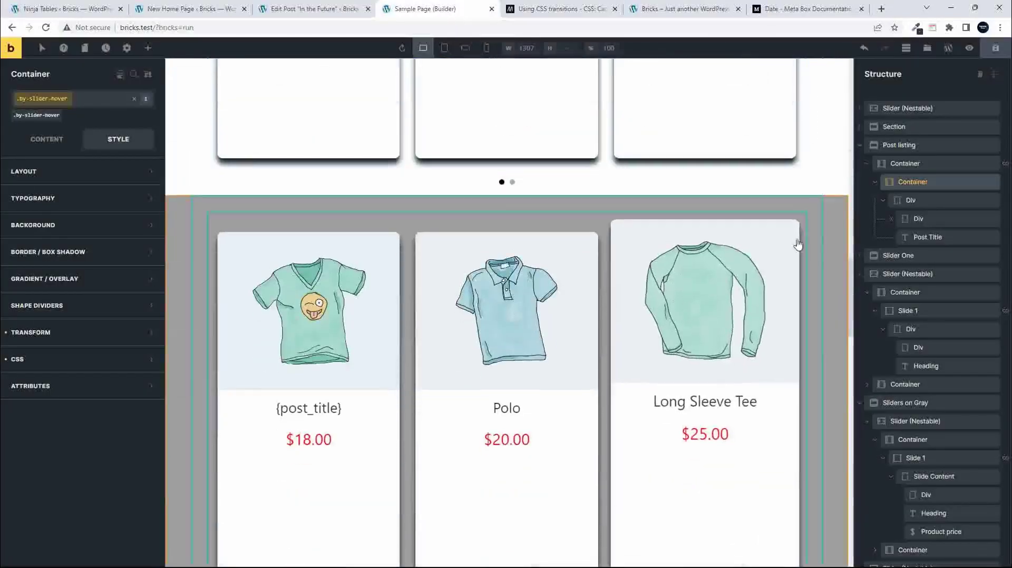
left_click(824, 239)
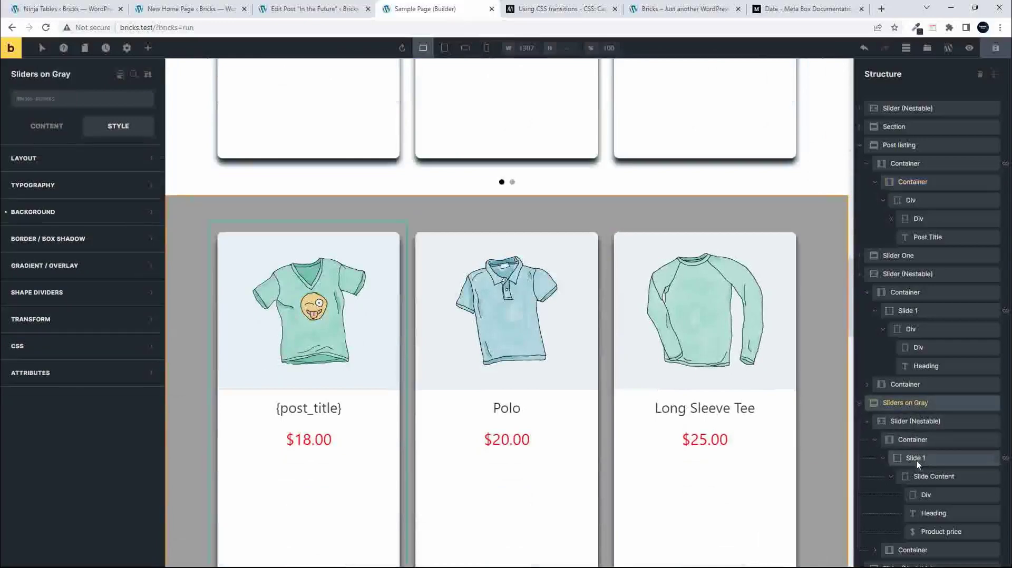
left_click(918, 478)
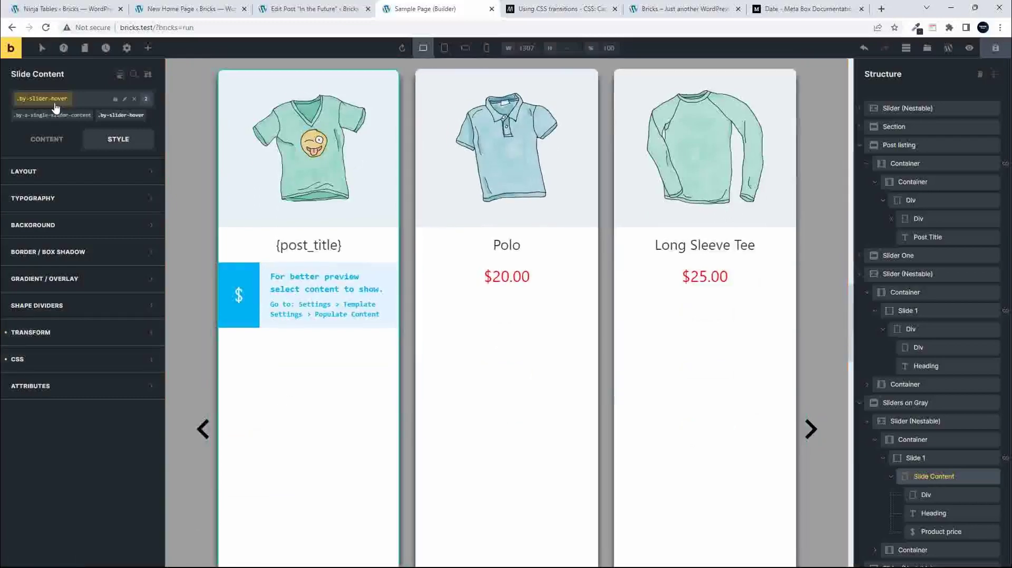
Step: Clear Slide Content's own 0.5s ease-in CSS transition, then restore .by-slider-hover as the styled class
left_click(134, 99)
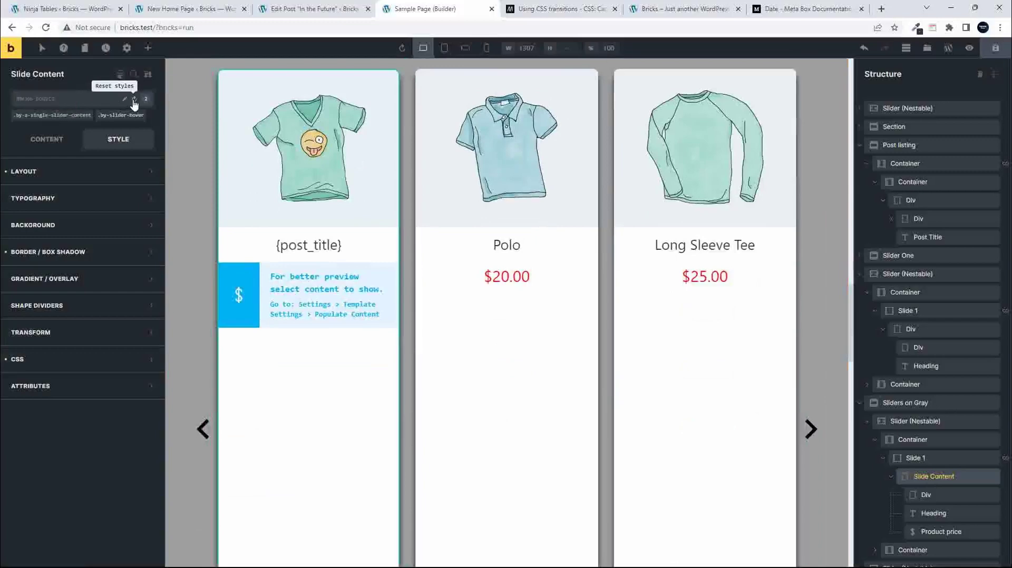
left_click(48, 360)
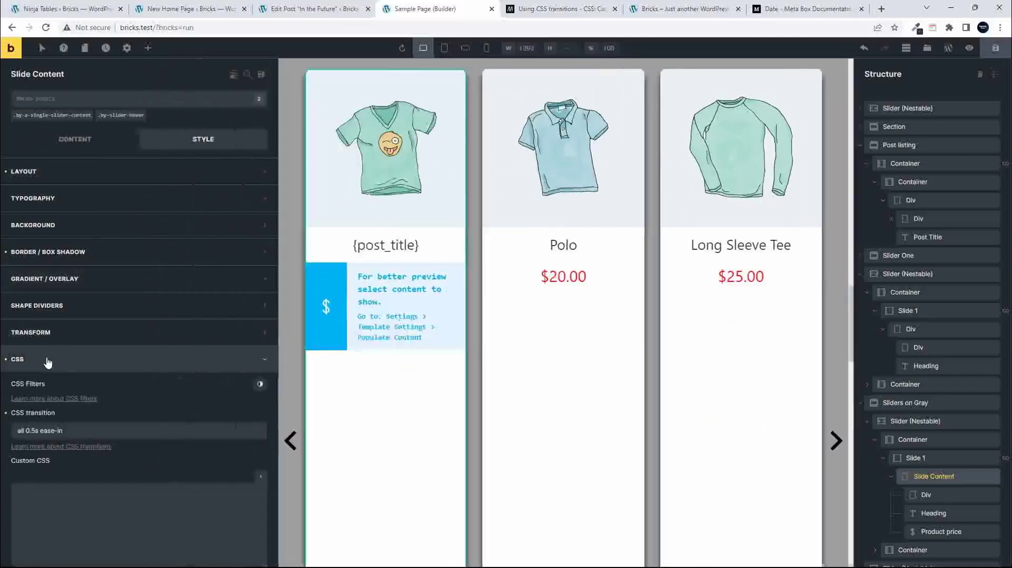
left_click_drag(76, 432, 4, 432)
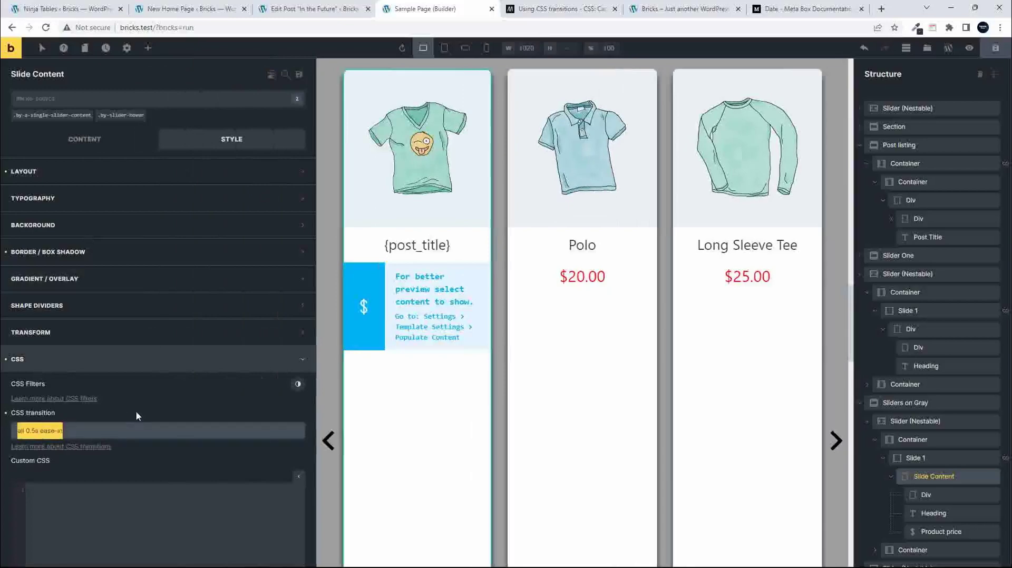
key("BackSpace")
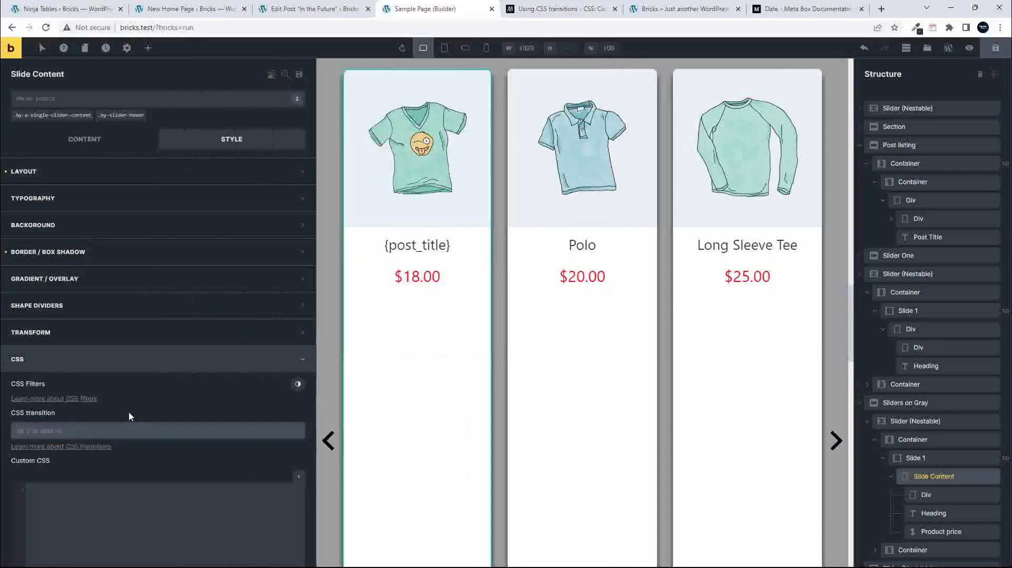
left_click(136, 366)
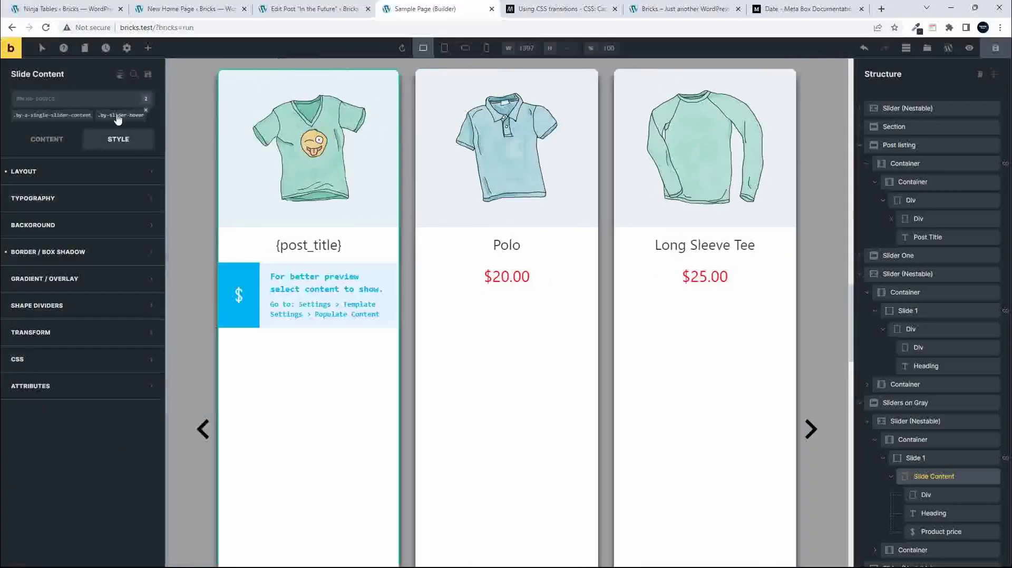
left_click(118, 116)
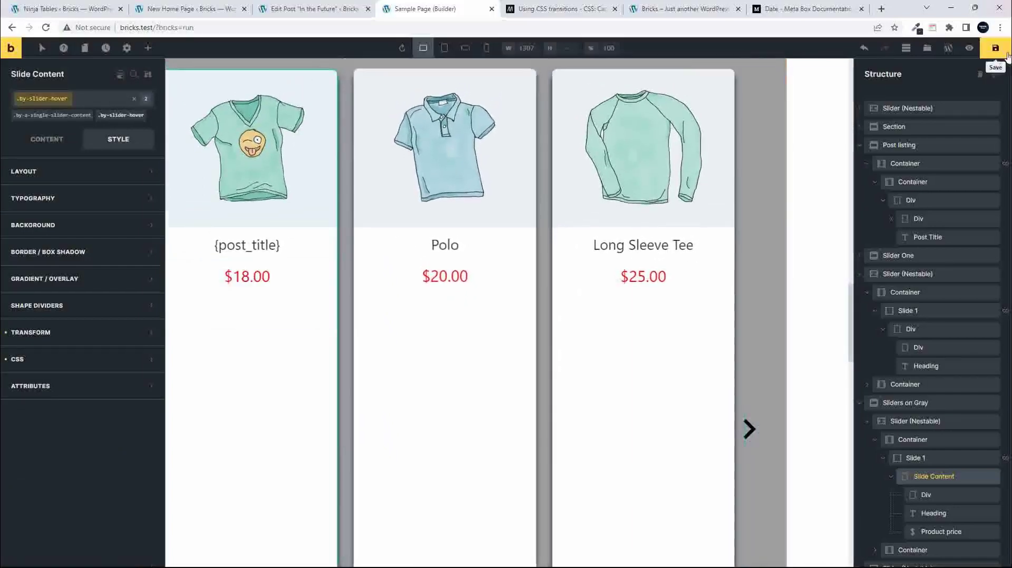
Step: Reload the live site and confirm the Long Sleeve Tee and Single cards enlarge on hover
left_click(672, 12)
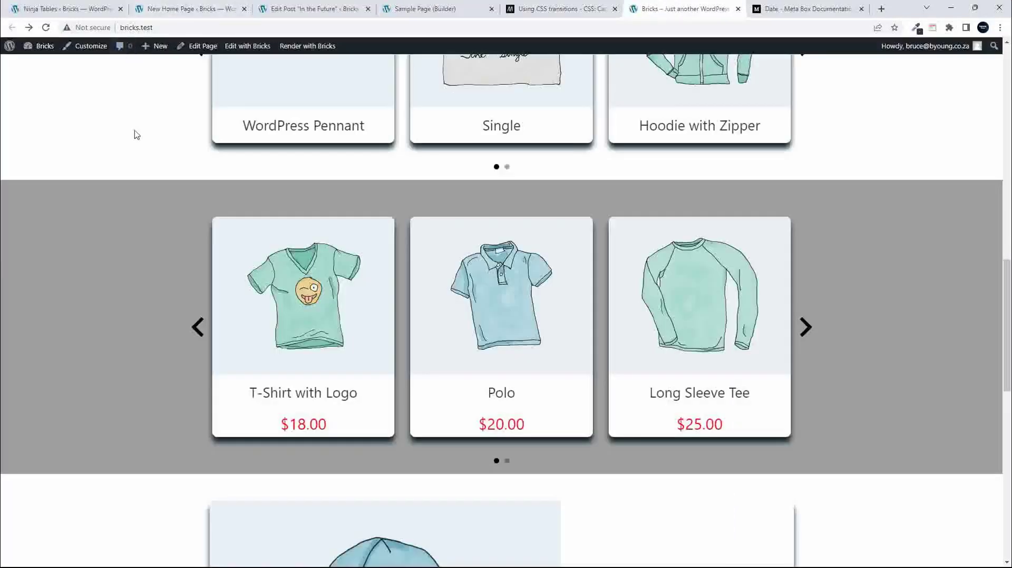
left_click(47, 29)
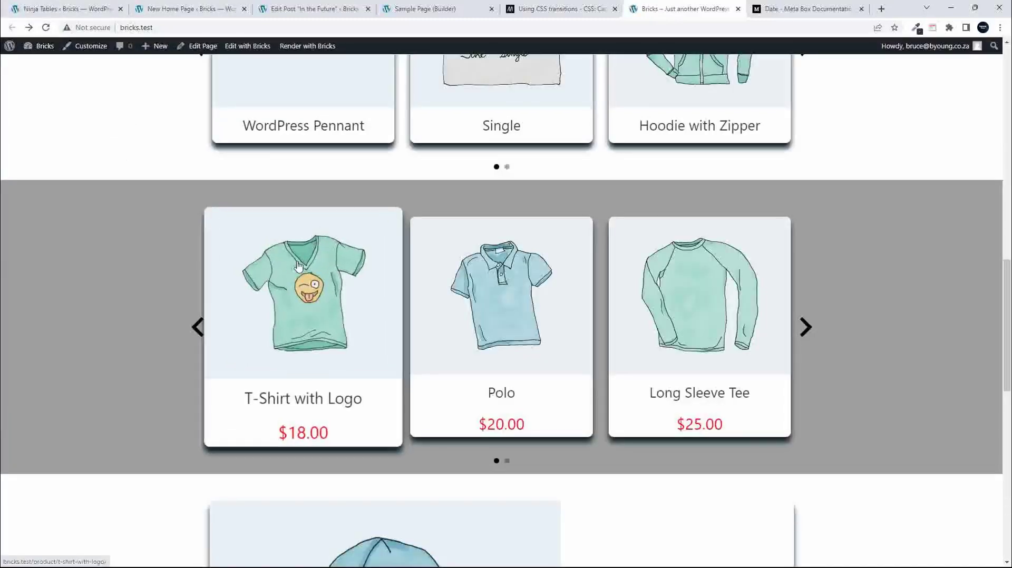
left_click(452, 12)
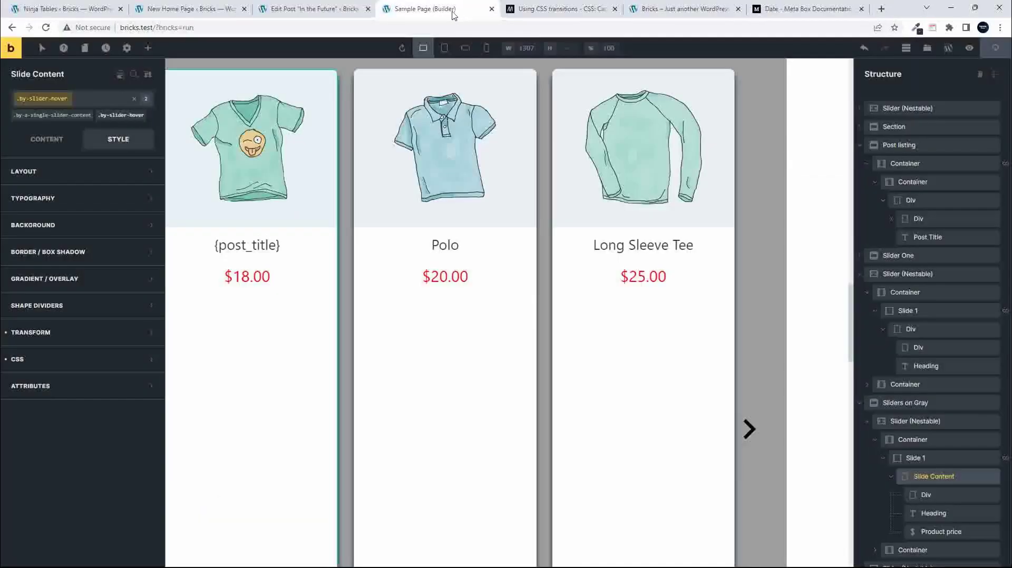
mouse_move(673, 18)
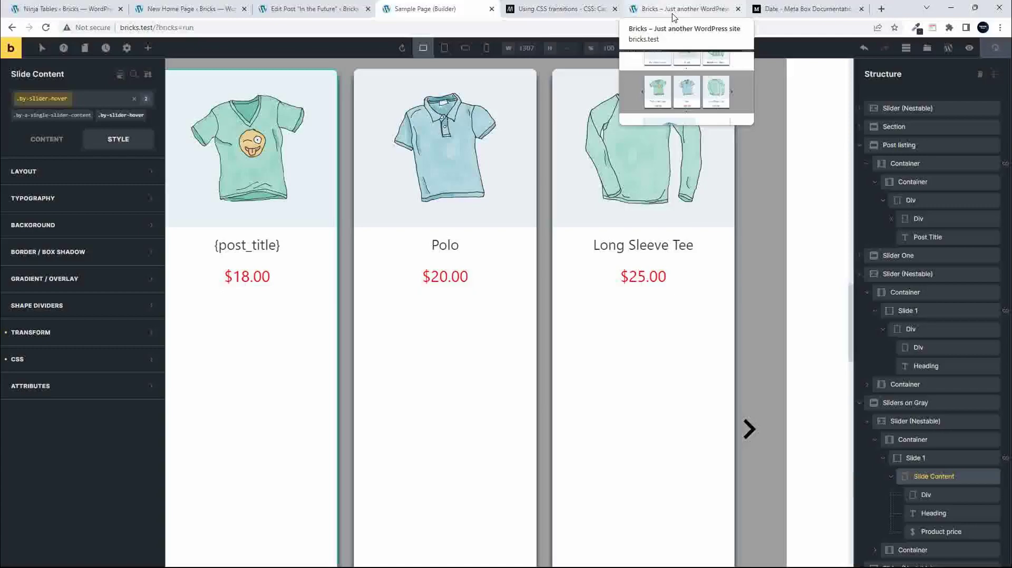
left_click(674, 9)
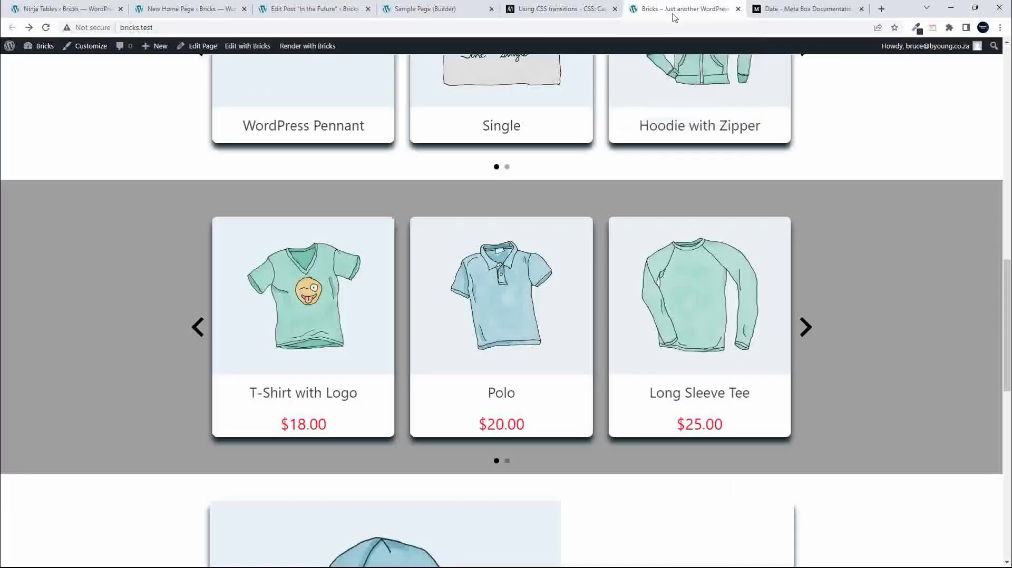
key("F5")
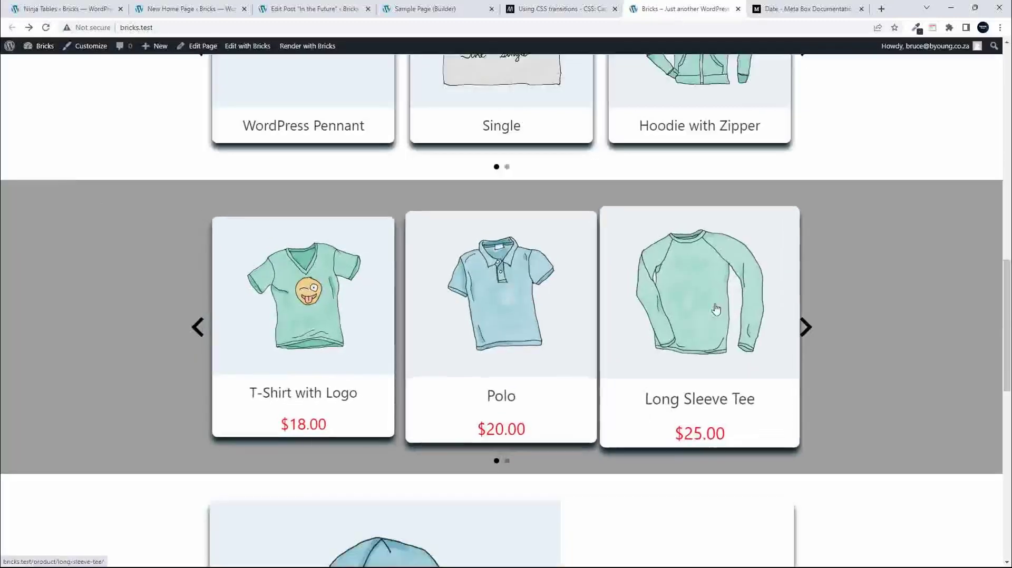
scroll(728, 311, "up", 4)
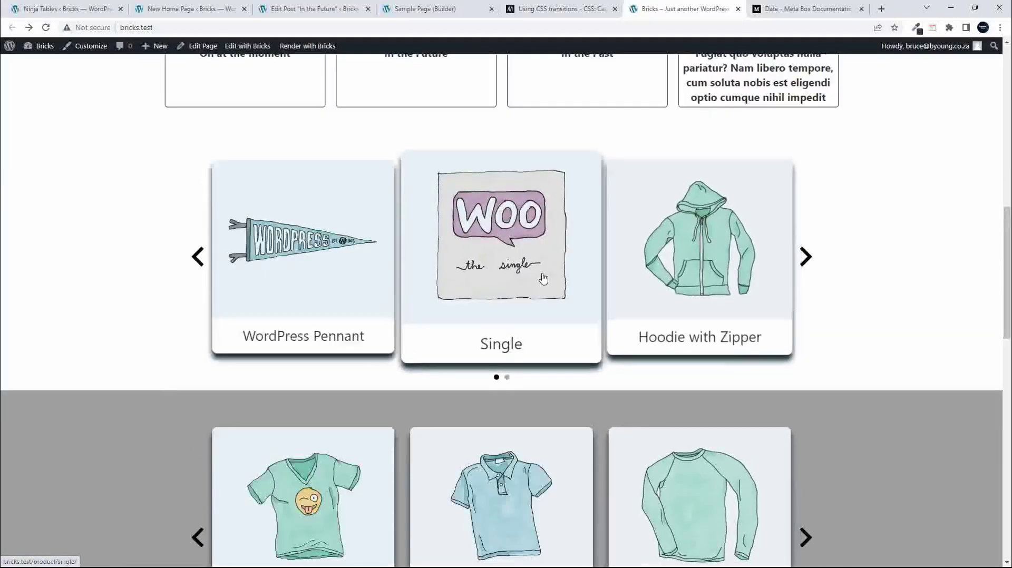
left_click(472, 6)
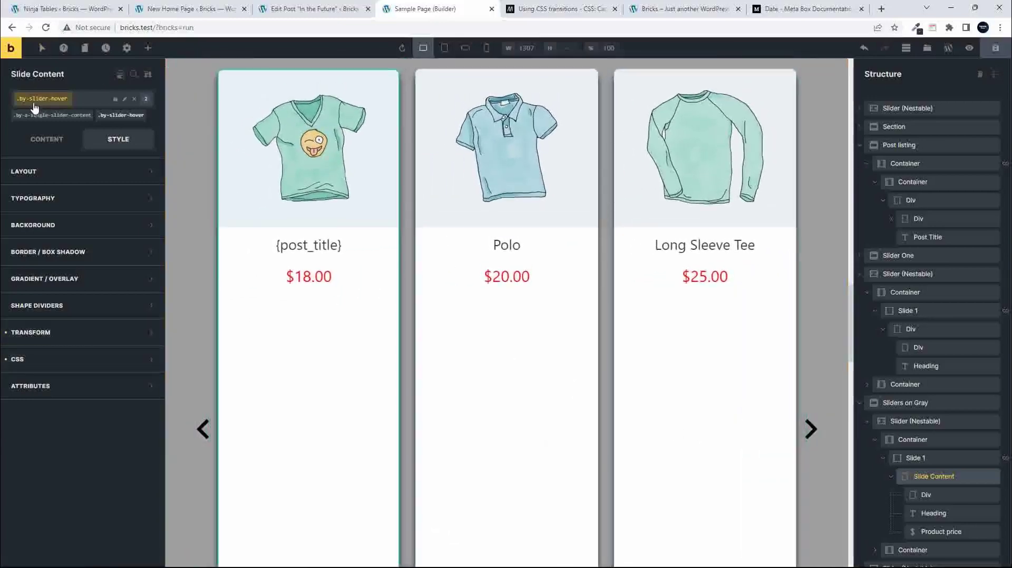
Step: Set the .by-slider-hover CSS transition to 'all 0.2s ease-out', save, and view the live page
left_click(53, 362)
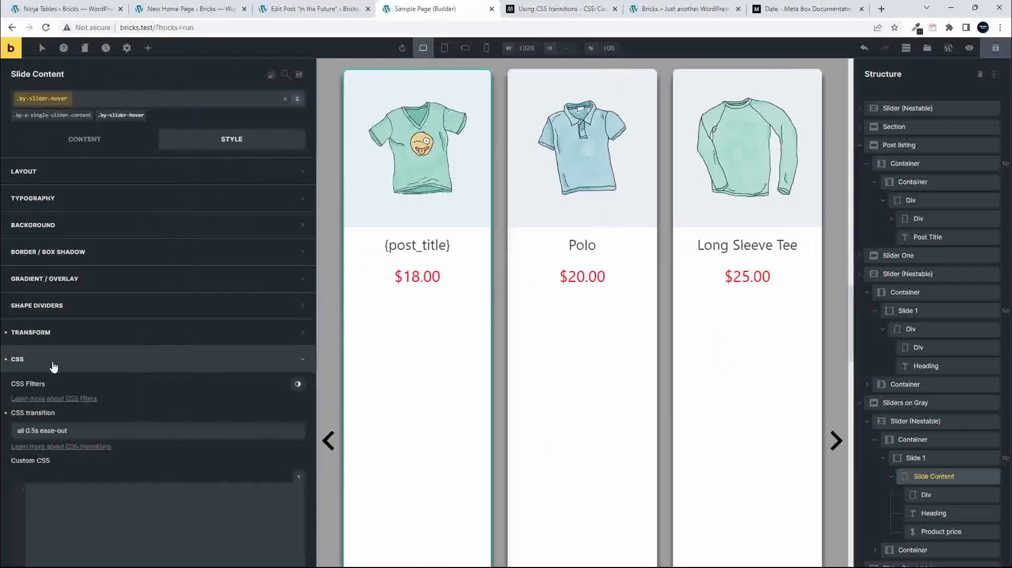
left_click(35, 430)
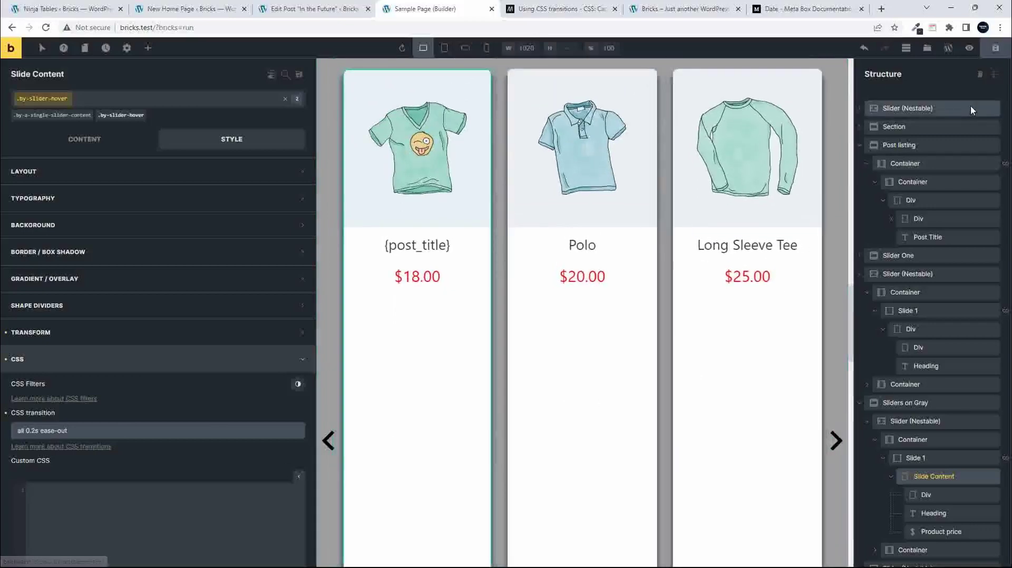
left_click(994, 48)
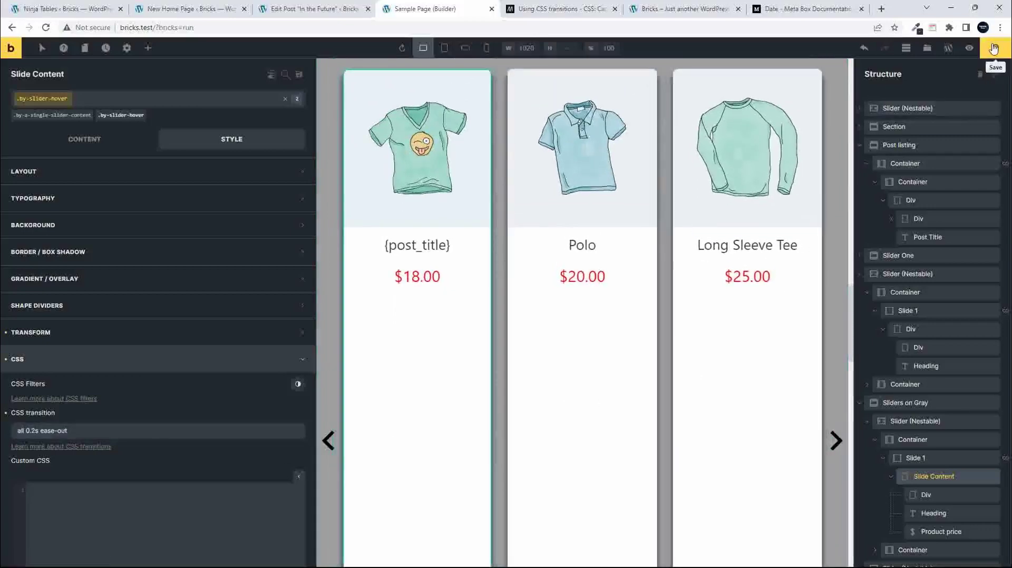
left_click(692, 9)
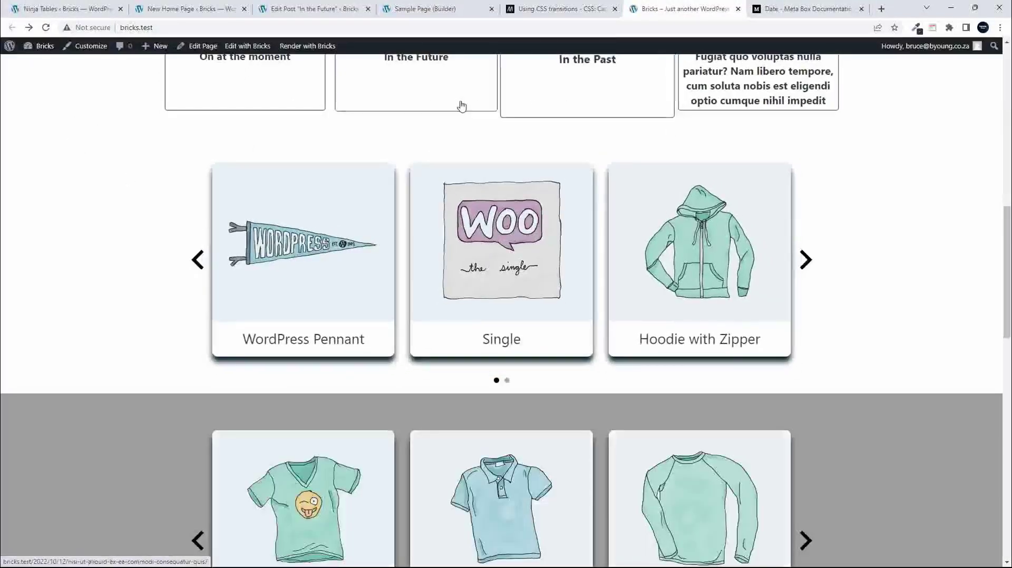
scroll(303, 316, "up", 1)
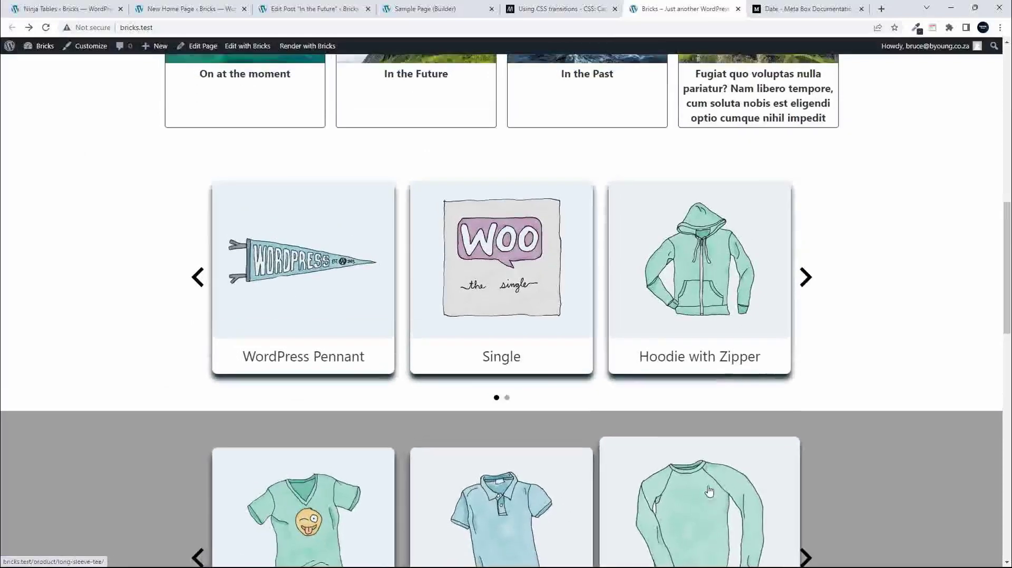
scroll(685, 501, "down", 3)
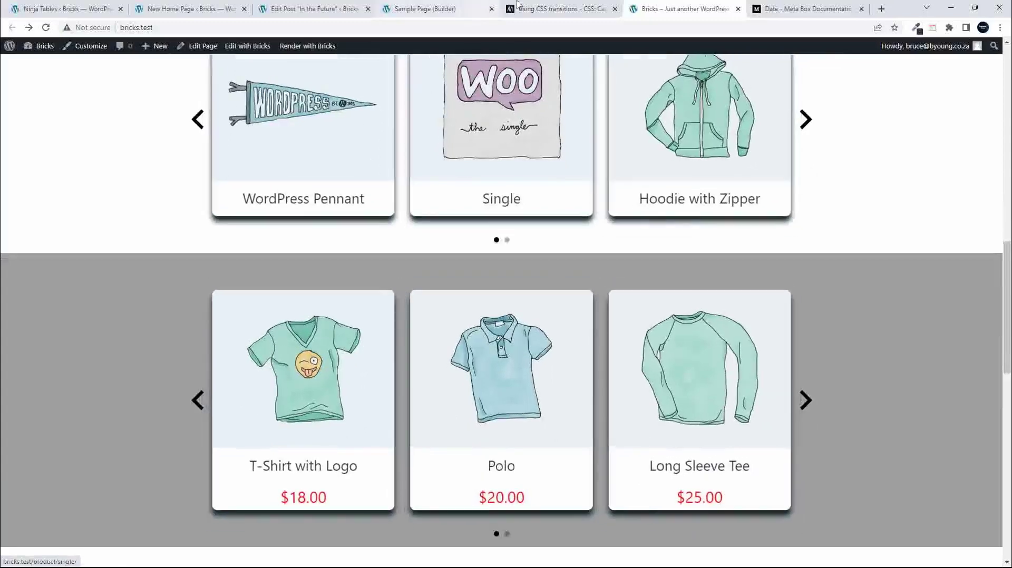
Step: Back in the builder, scroll the canvas up to the grey product slider
left_click(421, 9)
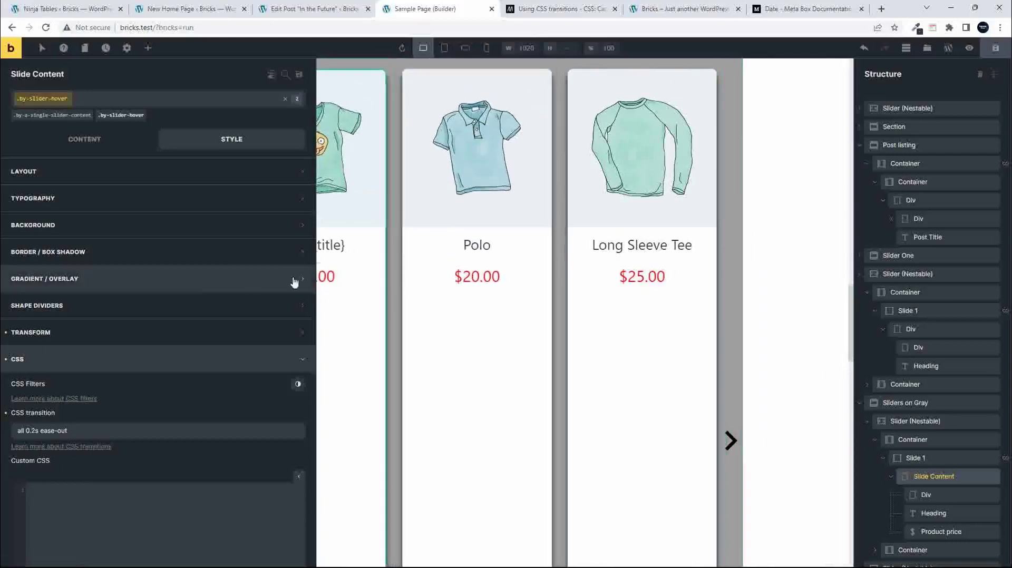
scroll(435, 296, "up", 2)
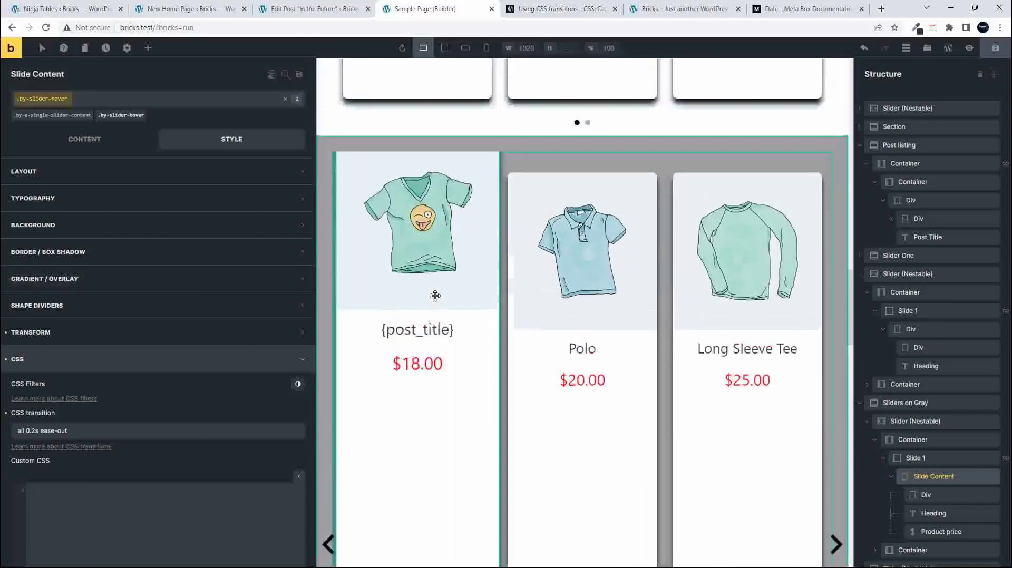
scroll(435, 295, "up", 1)
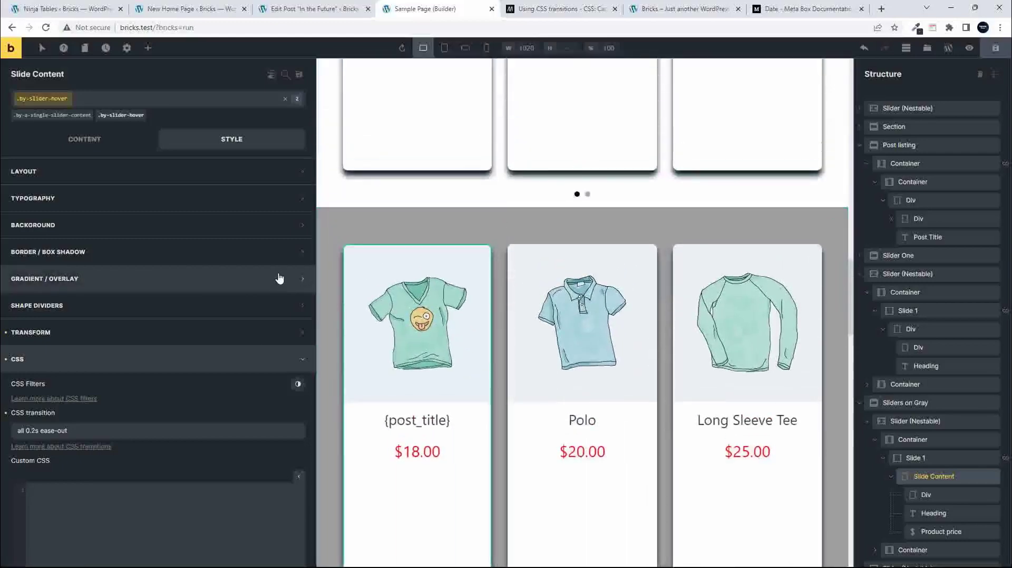